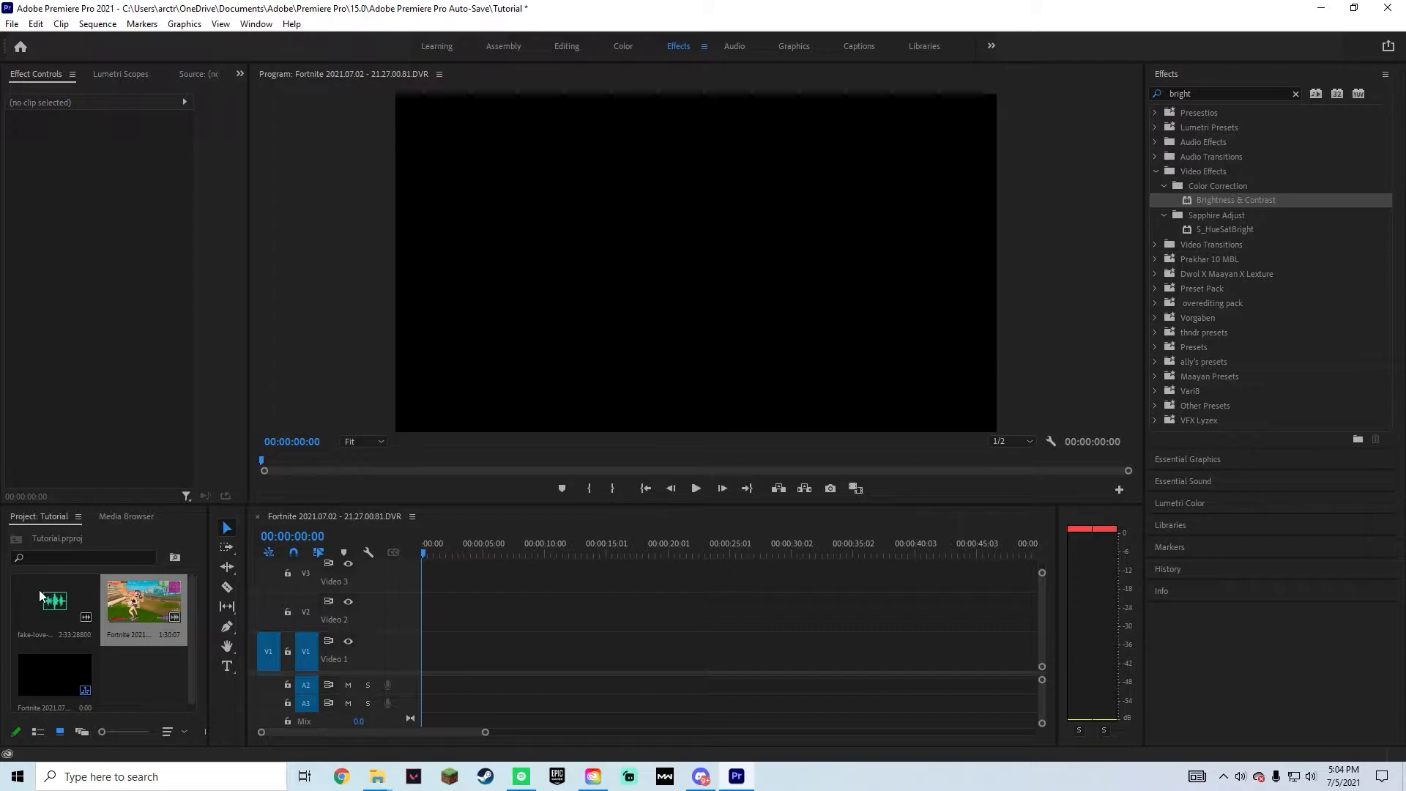
# Place the Fortnite gameplay clip on Video 1 and the song on audio track A2, both starting at 00:00.
pyautogui.click(129, 601)
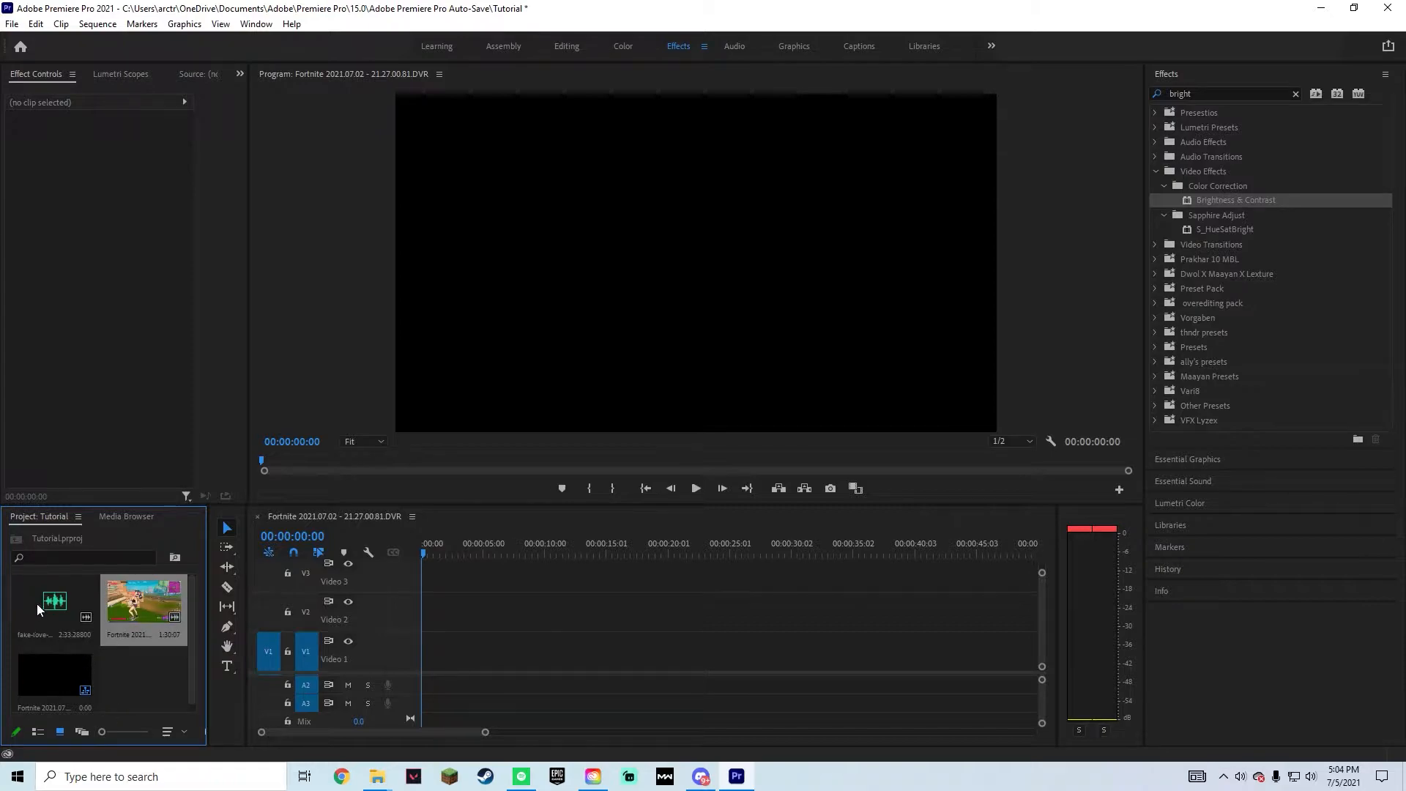
pyautogui.scroll(-1, 42, 608)
pyautogui.scroll(1, 73, 674)
pyautogui.moveTo(145, 607); pyautogui.dragTo(407, 696)
pyautogui.moveTo(397, 639); pyautogui.dragTo(400, 661)
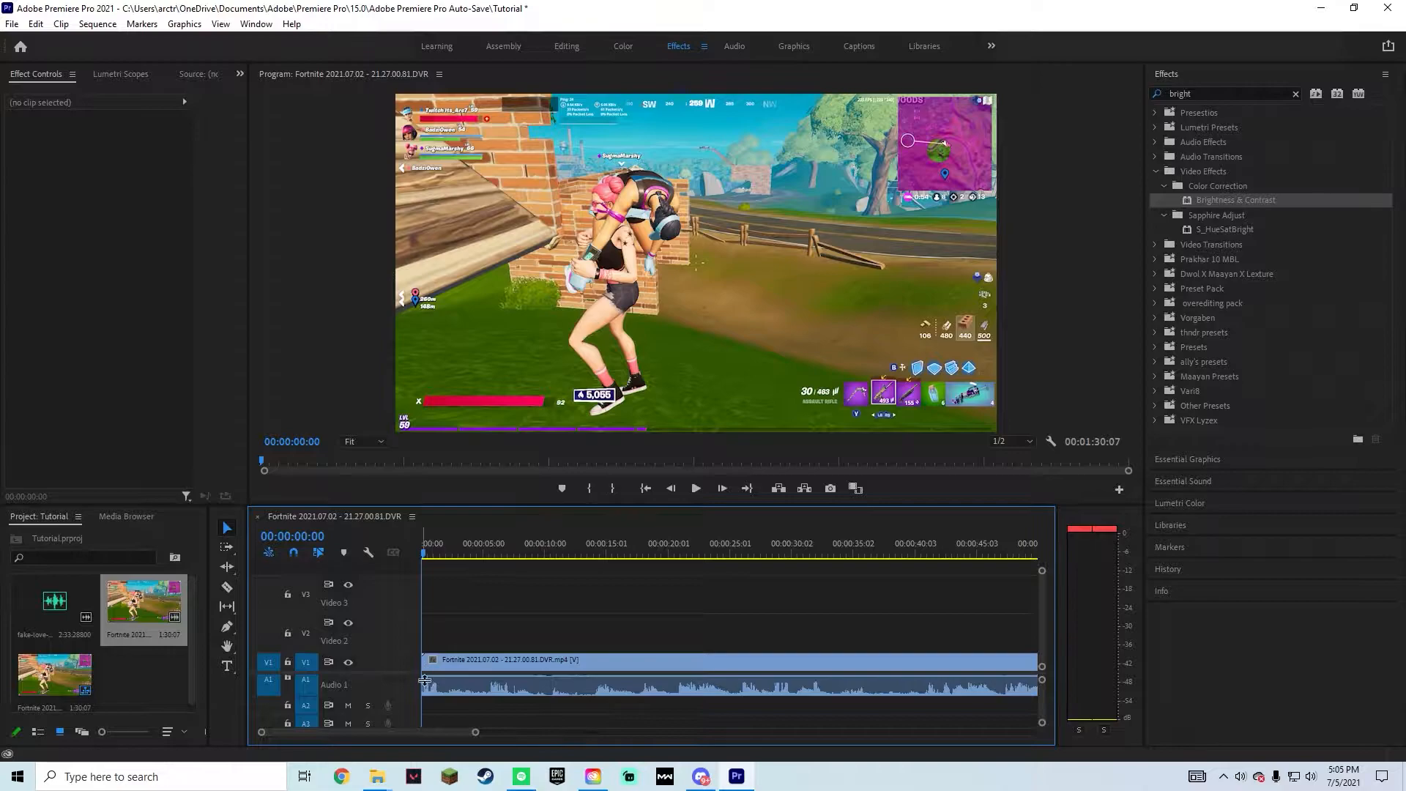
pyautogui.moveTo(53, 609); pyautogui.dragTo(735, 732)
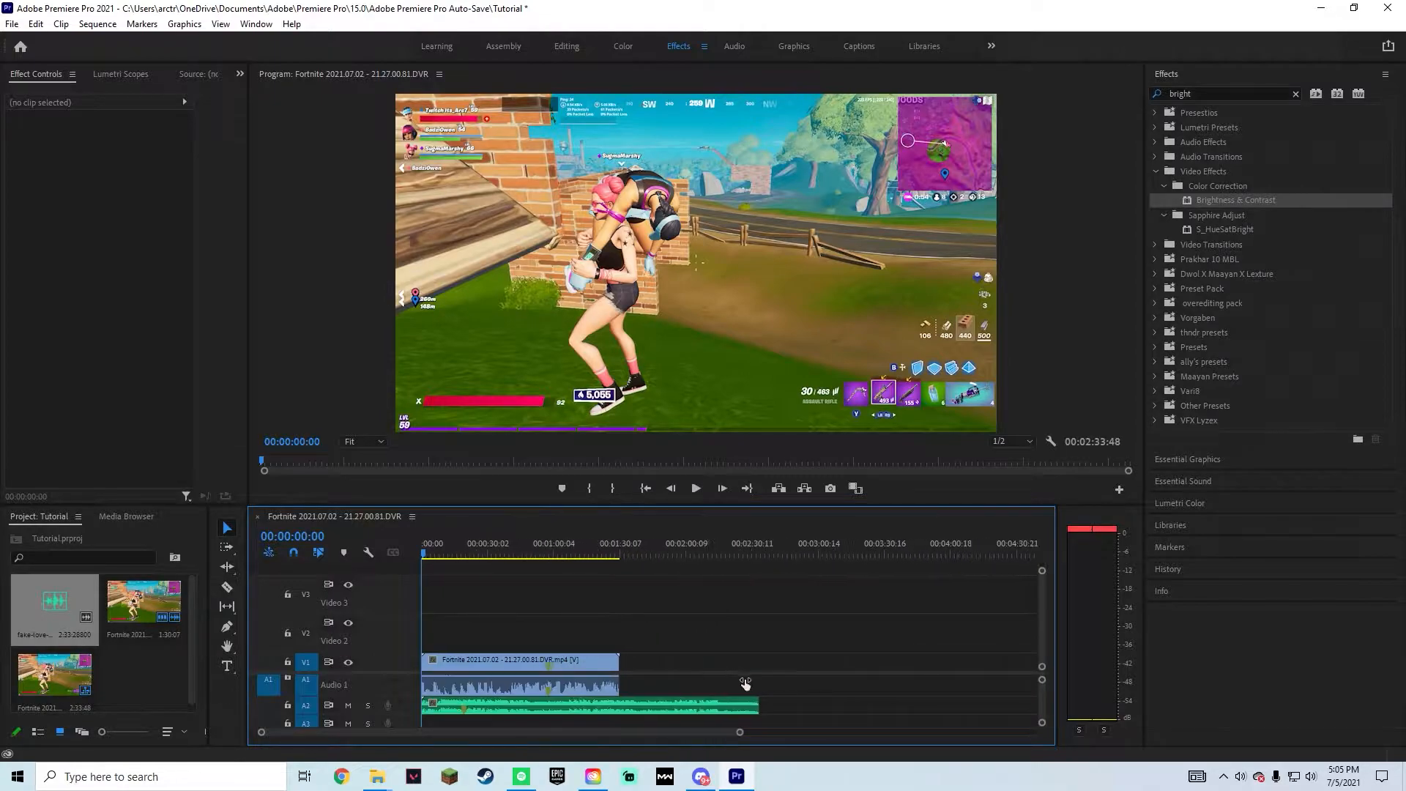
# Move the gameplay clip past the song's end and trim both ends of the song to a short section around its marker.
pyautogui.click(551, 668)
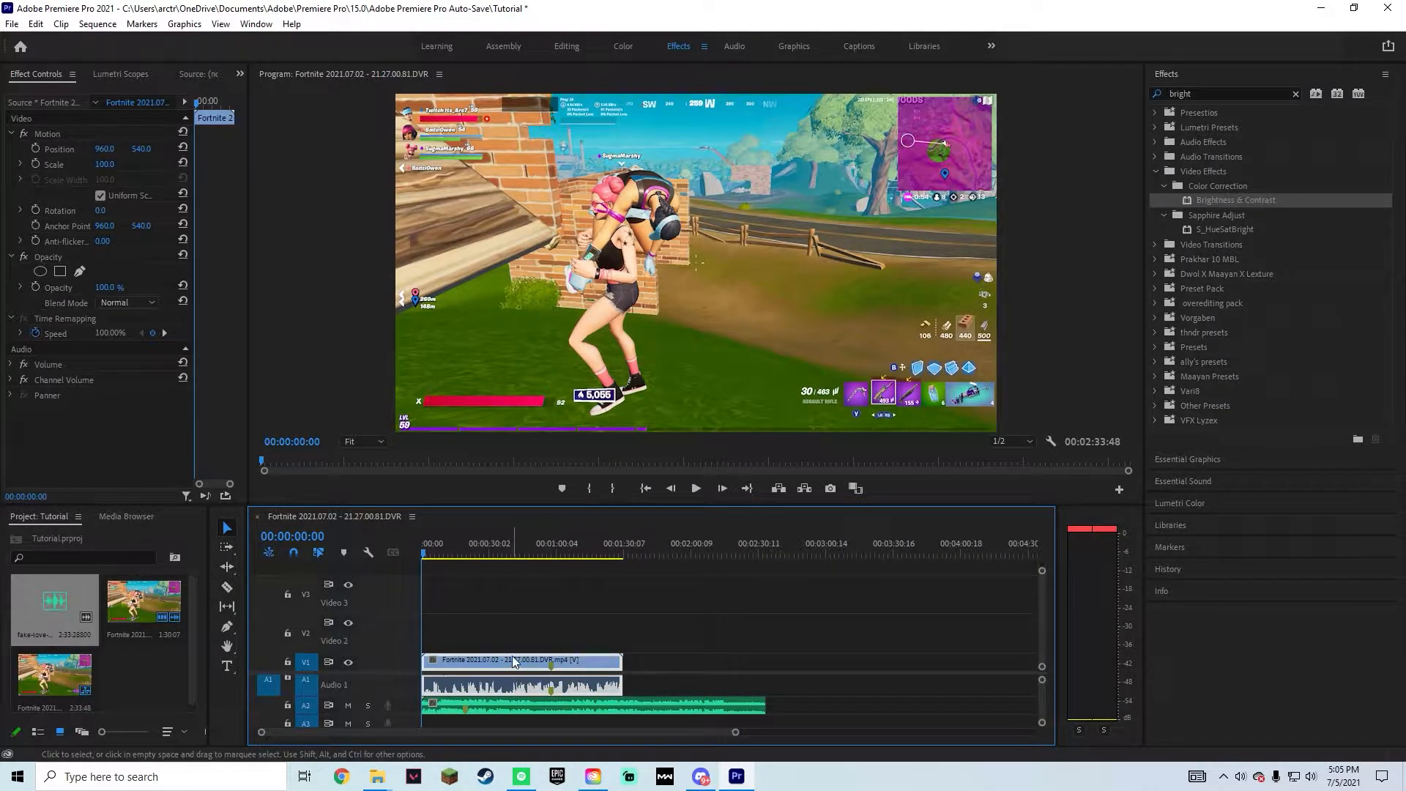
pyautogui.moveTo(517, 660); pyautogui.dragTo(842, 661)
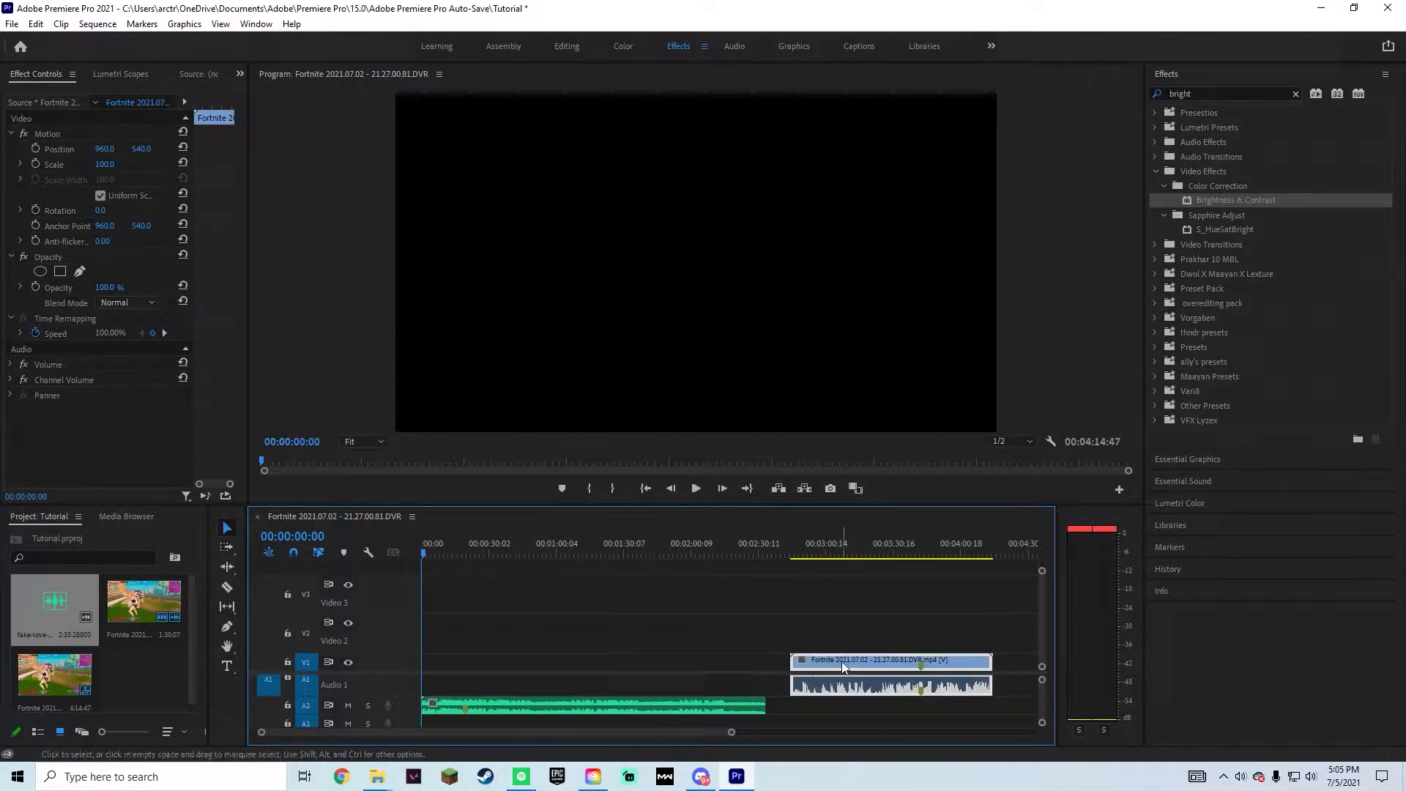
pyautogui.click(696, 489)
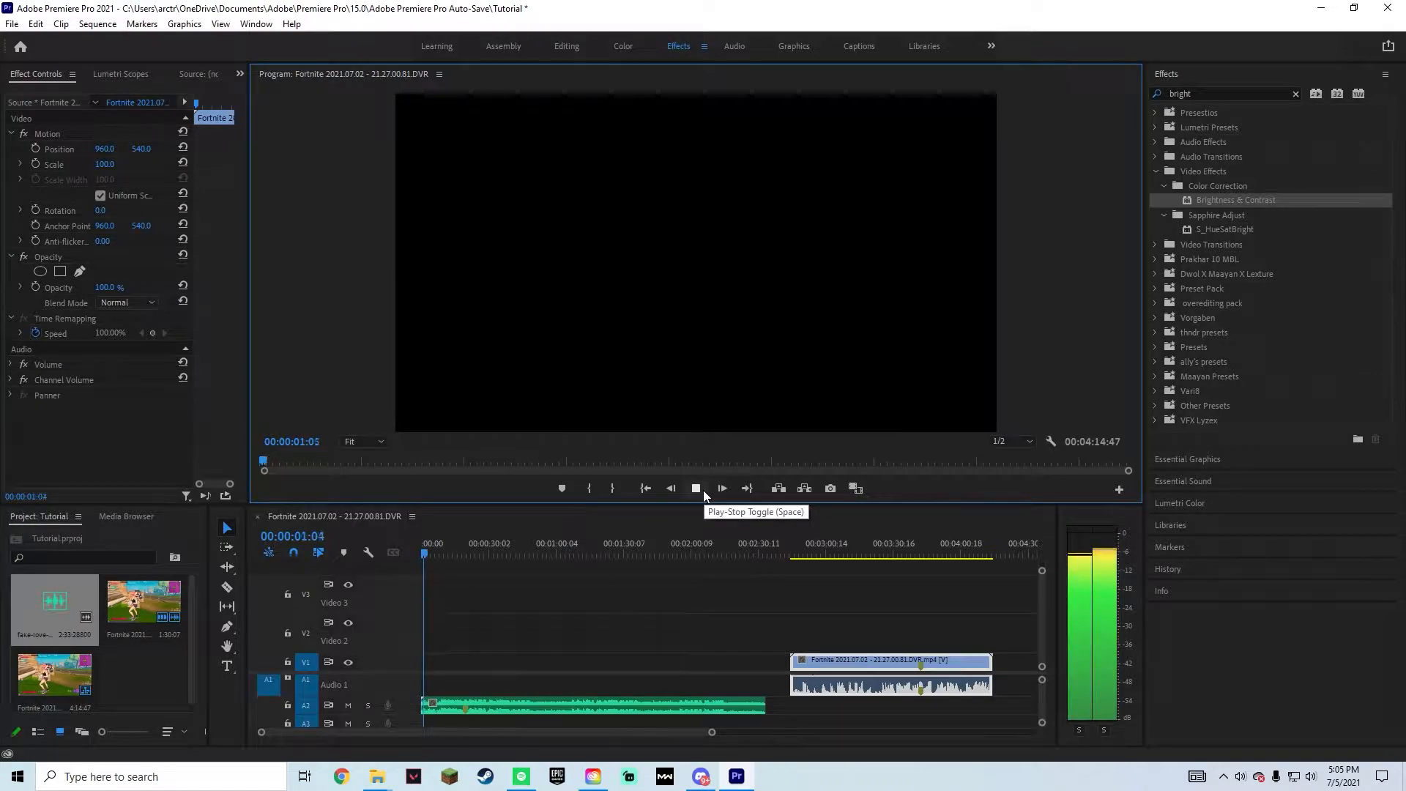
pyautogui.click(696, 489)
pyautogui.moveTo(437, 554); pyautogui.dragTo(459, 554)
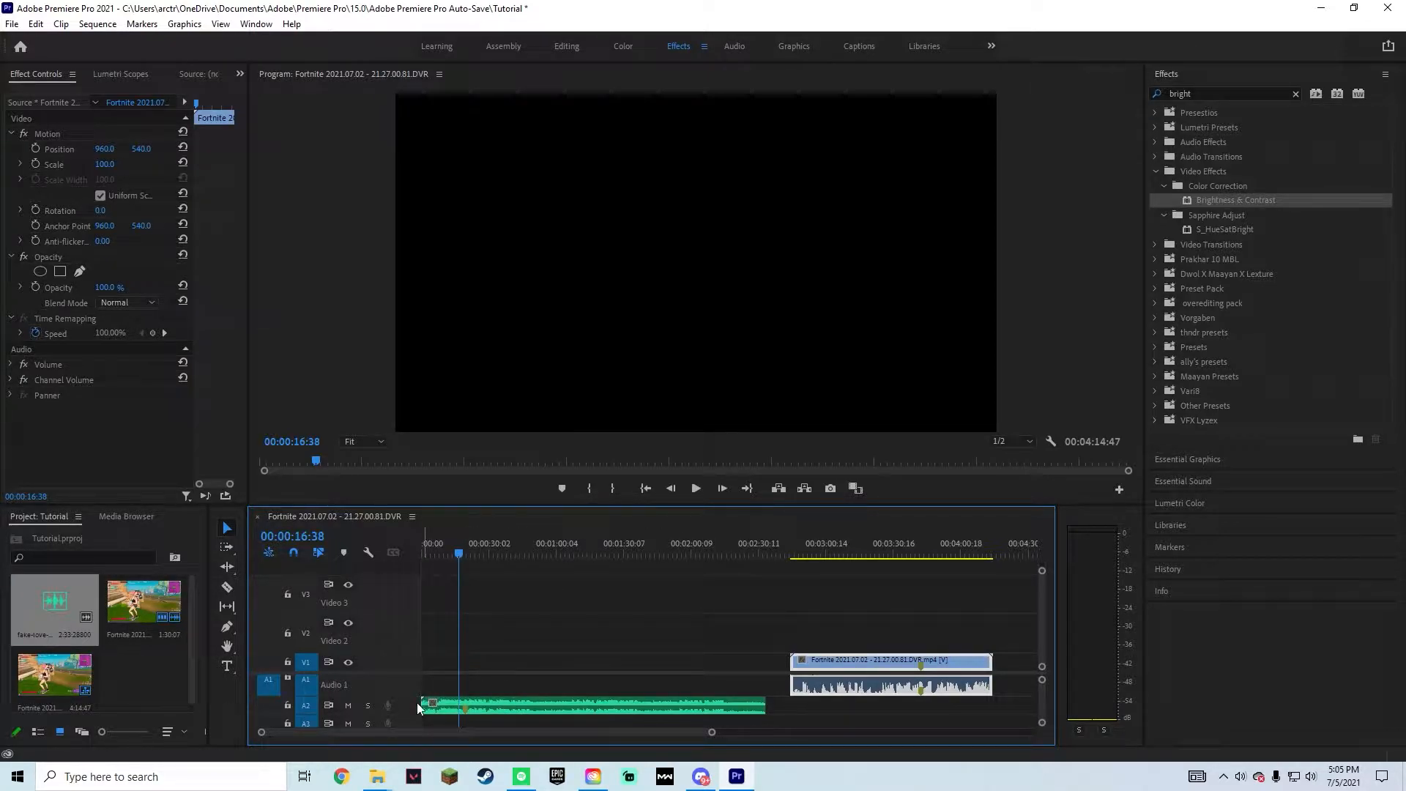
pyautogui.moveTo(764, 706); pyautogui.dragTo(465, 710)
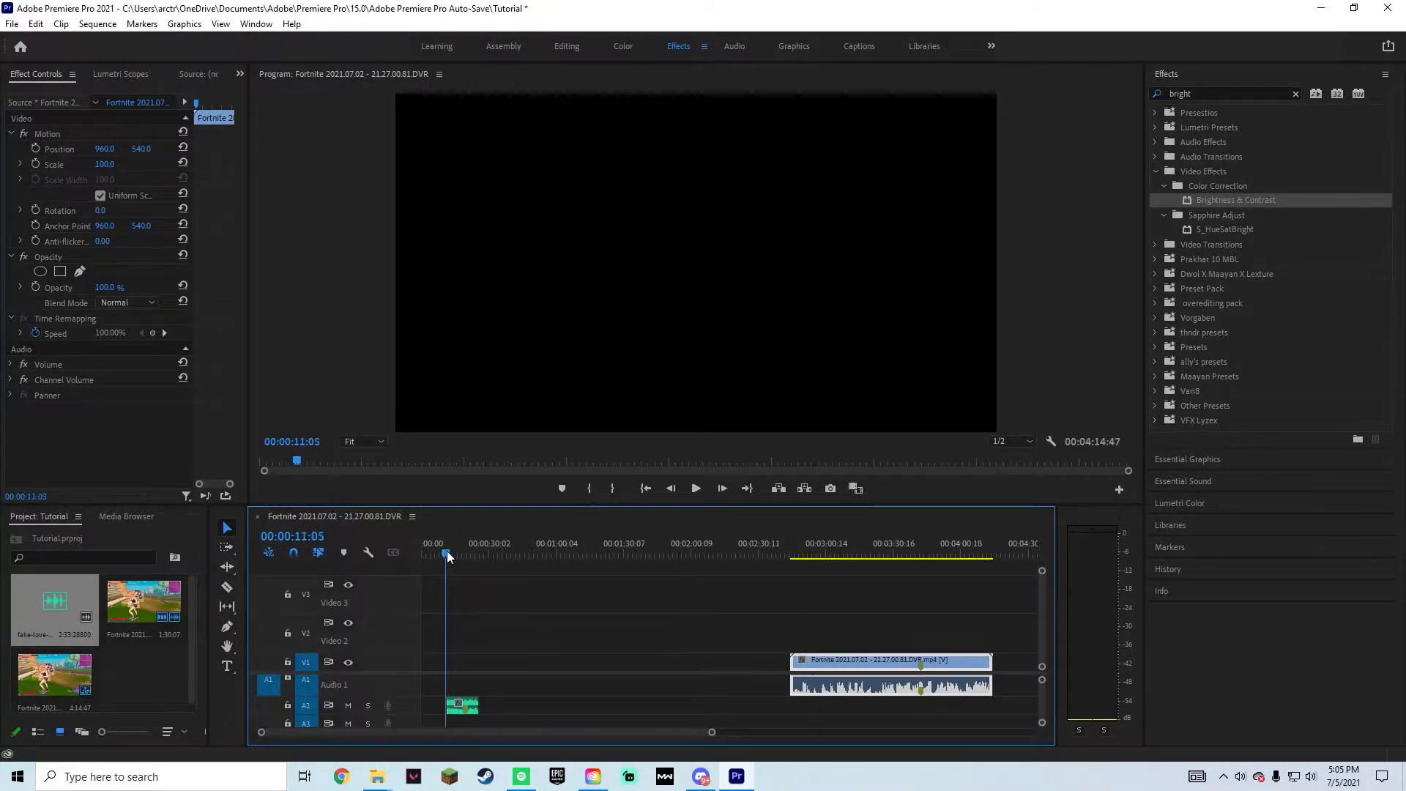
# Play the trimmed song section and delete the empty gap before it.
pyautogui.click(696, 491)
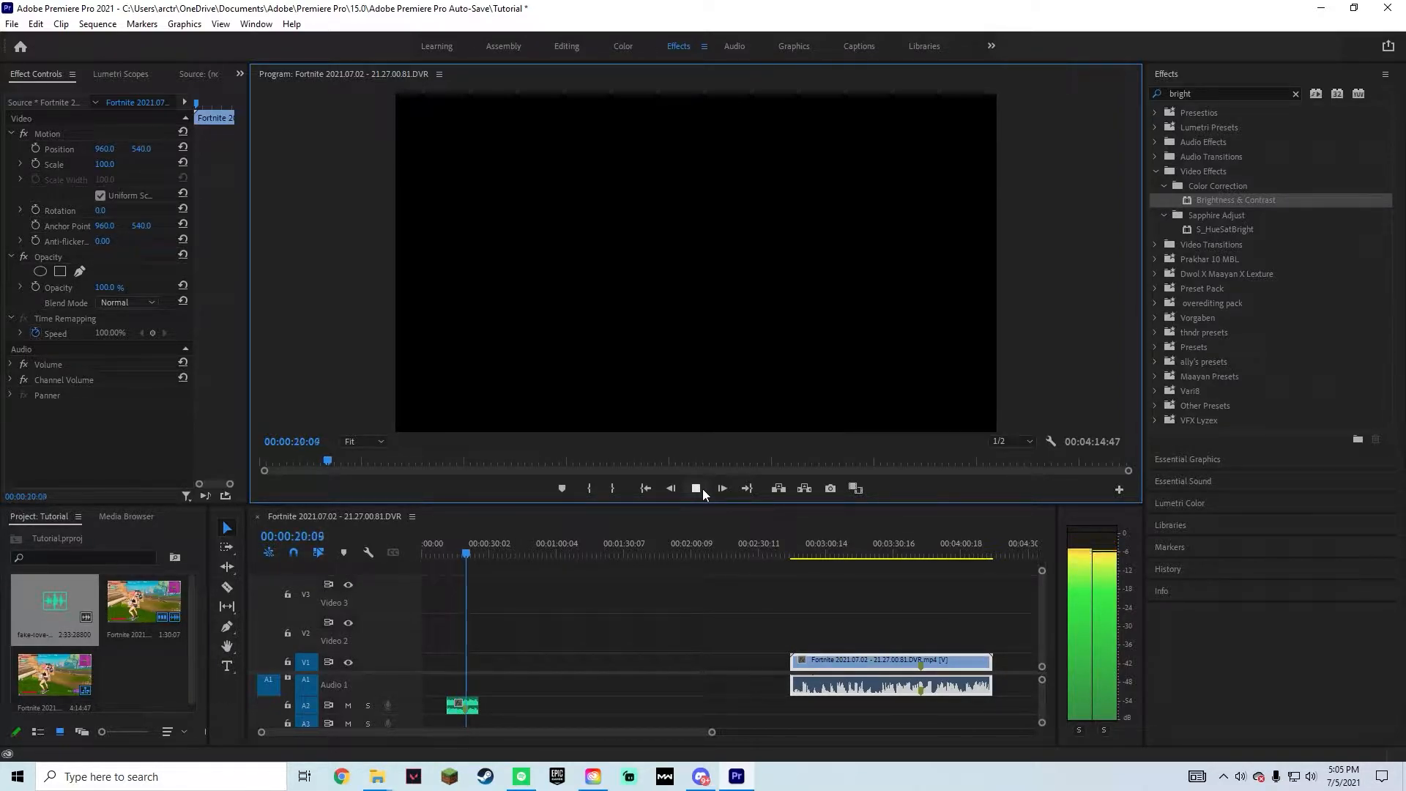
pyautogui.click(699, 488)
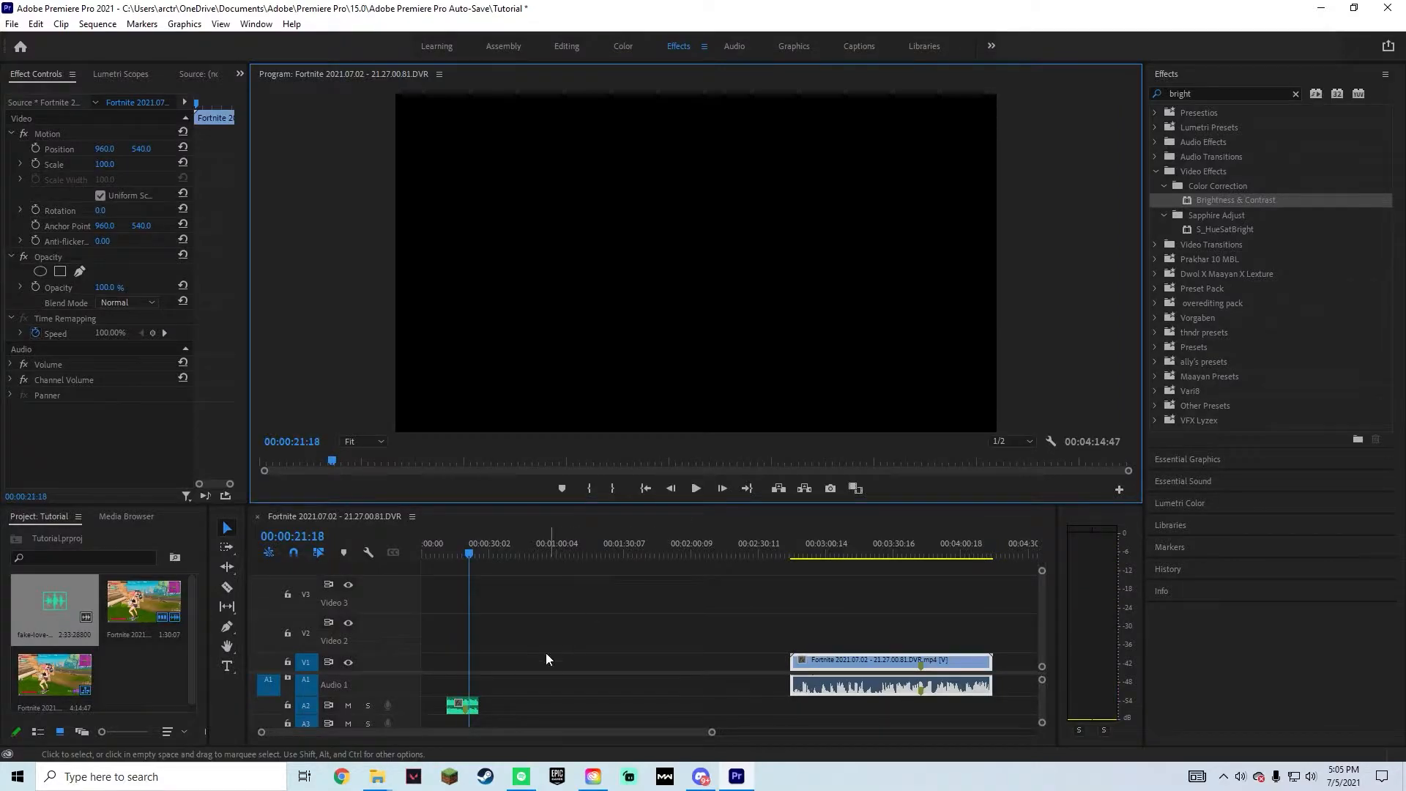
pyautogui.click(433, 704)
pyautogui.press('Delete')
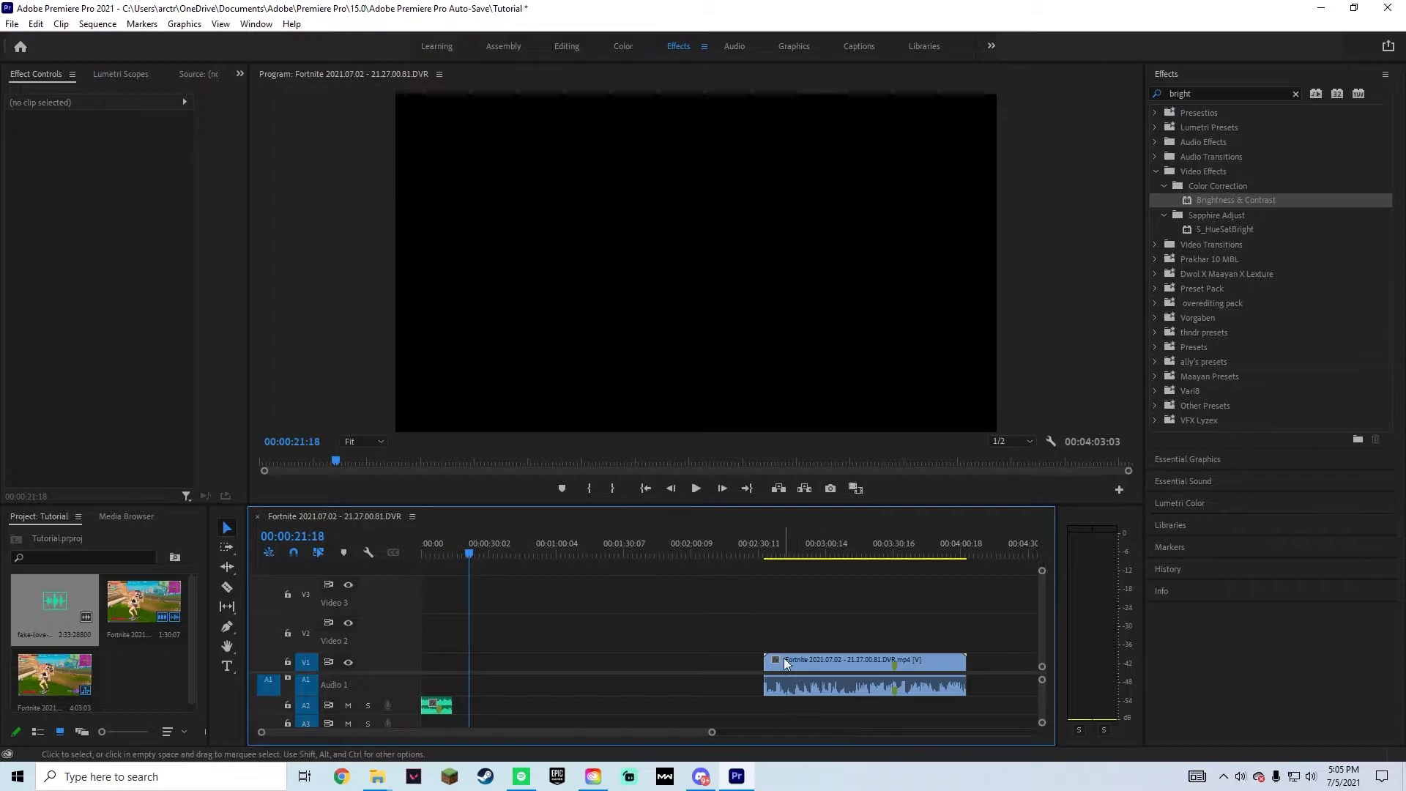
# Trim the start of the gameplay clip to shortly before its marker and play the remaining footage up to the marker.
pyautogui.click(479, 550)
pyautogui.moveTo(749, 619); pyautogui.dragTo(869, 631)
pyautogui.moveTo(769, 670); pyautogui.dragTo(872, 665)
pyautogui.click(878, 554)
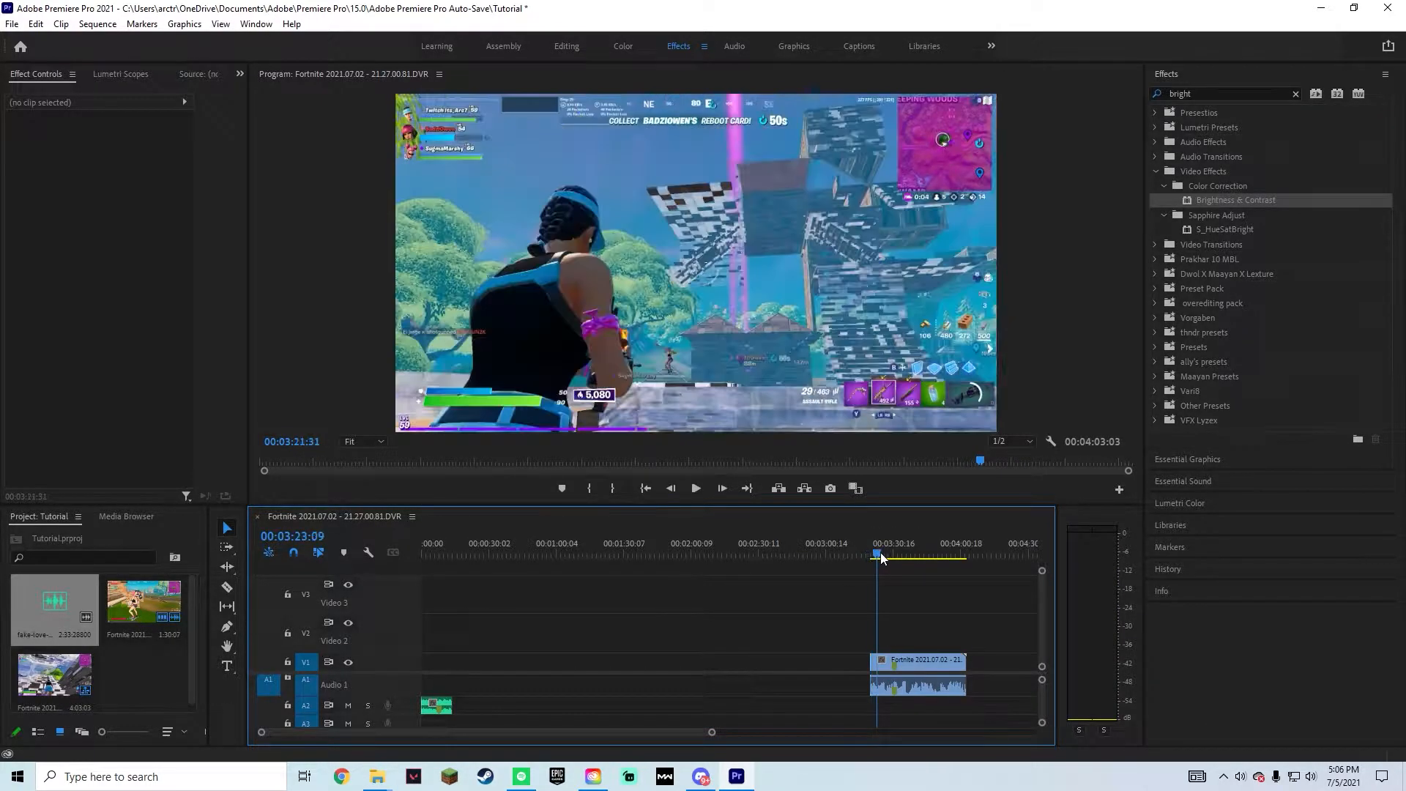
pyautogui.press('space')
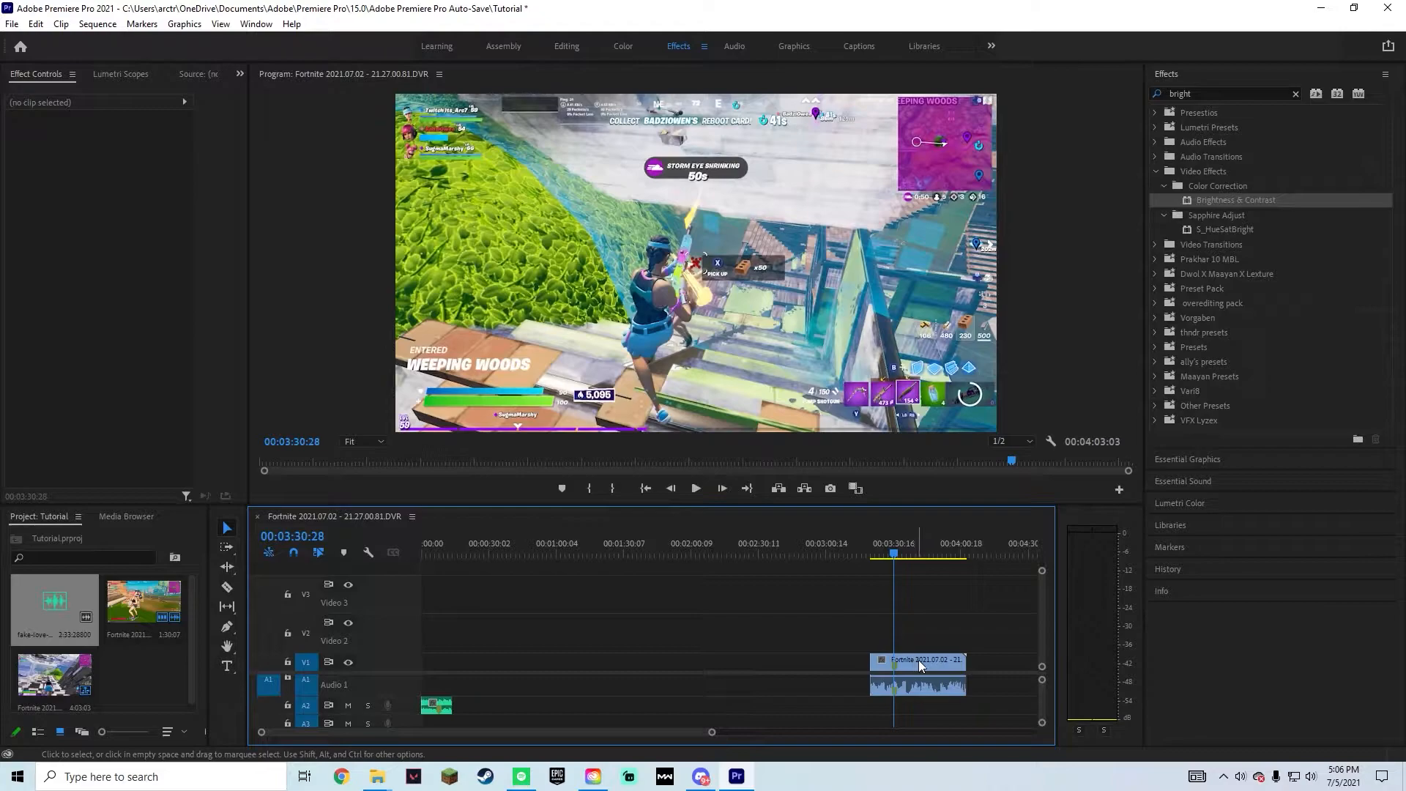
# Move the gameplay clip near the sequence start, align the song's marker with the clip's marker, and delete the gap before them.
pyautogui.moveTo(924, 660); pyautogui.dragTo(479, 661)
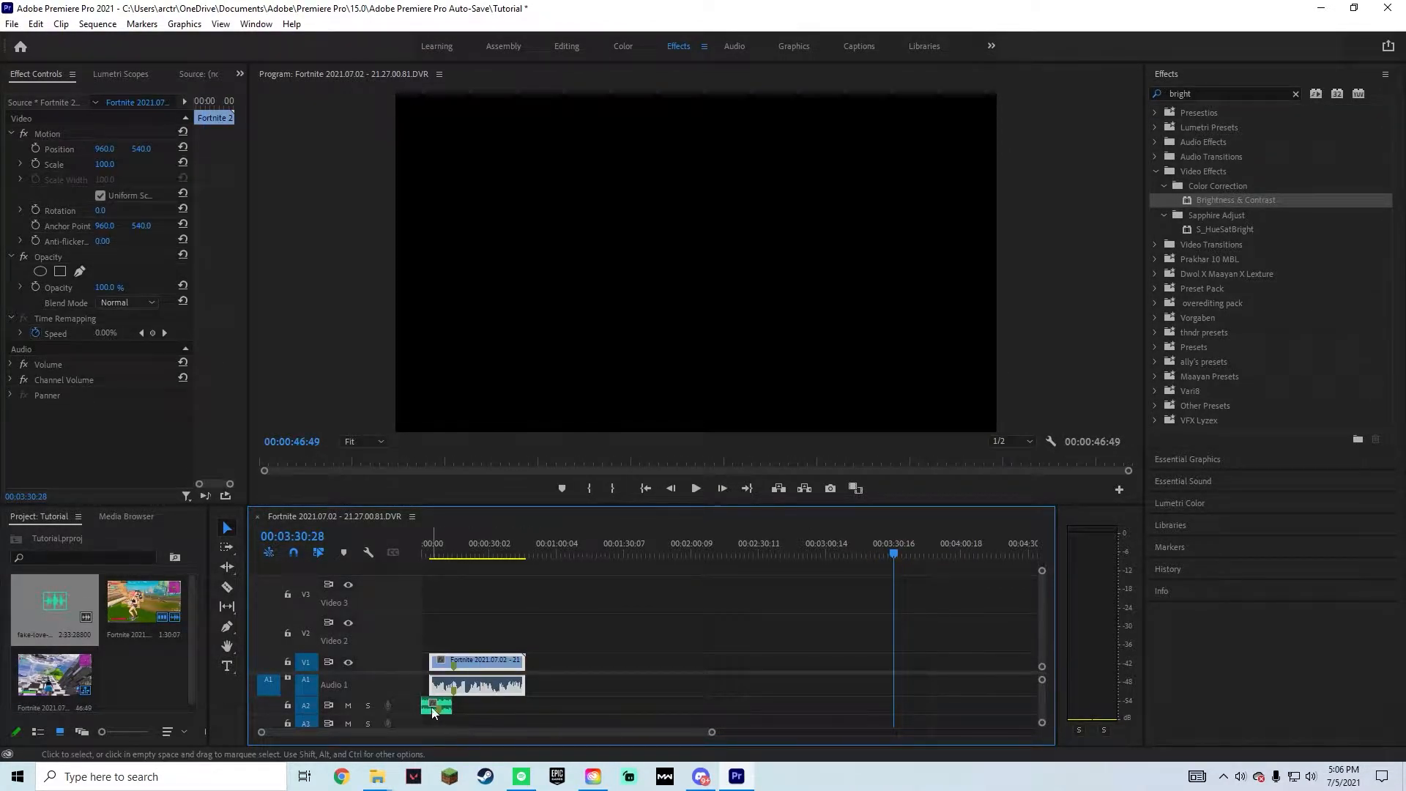
pyautogui.moveTo(443, 707)
pyautogui.mouseDown()
pyautogui.moveTo(460, 707)
pyautogui.moveTo(442, 714)
pyautogui.mouseUp()
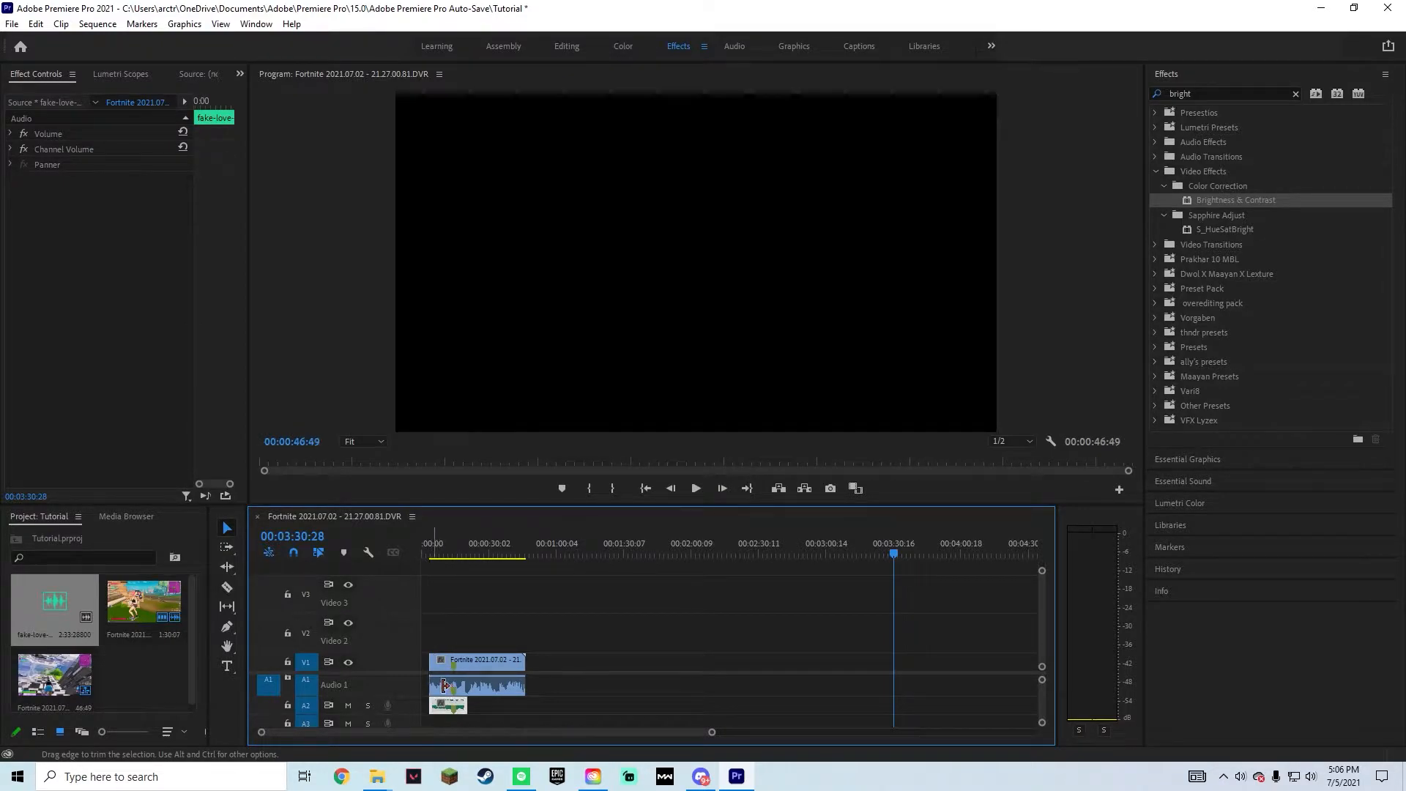
pyautogui.click(424, 697)
pyautogui.press('Delete')
# Trim the ends of the gameplay clip and the song so the sequence lasts about 13:48.
pyautogui.moveTo(474, 715); pyautogui.dragTo(517, 715)
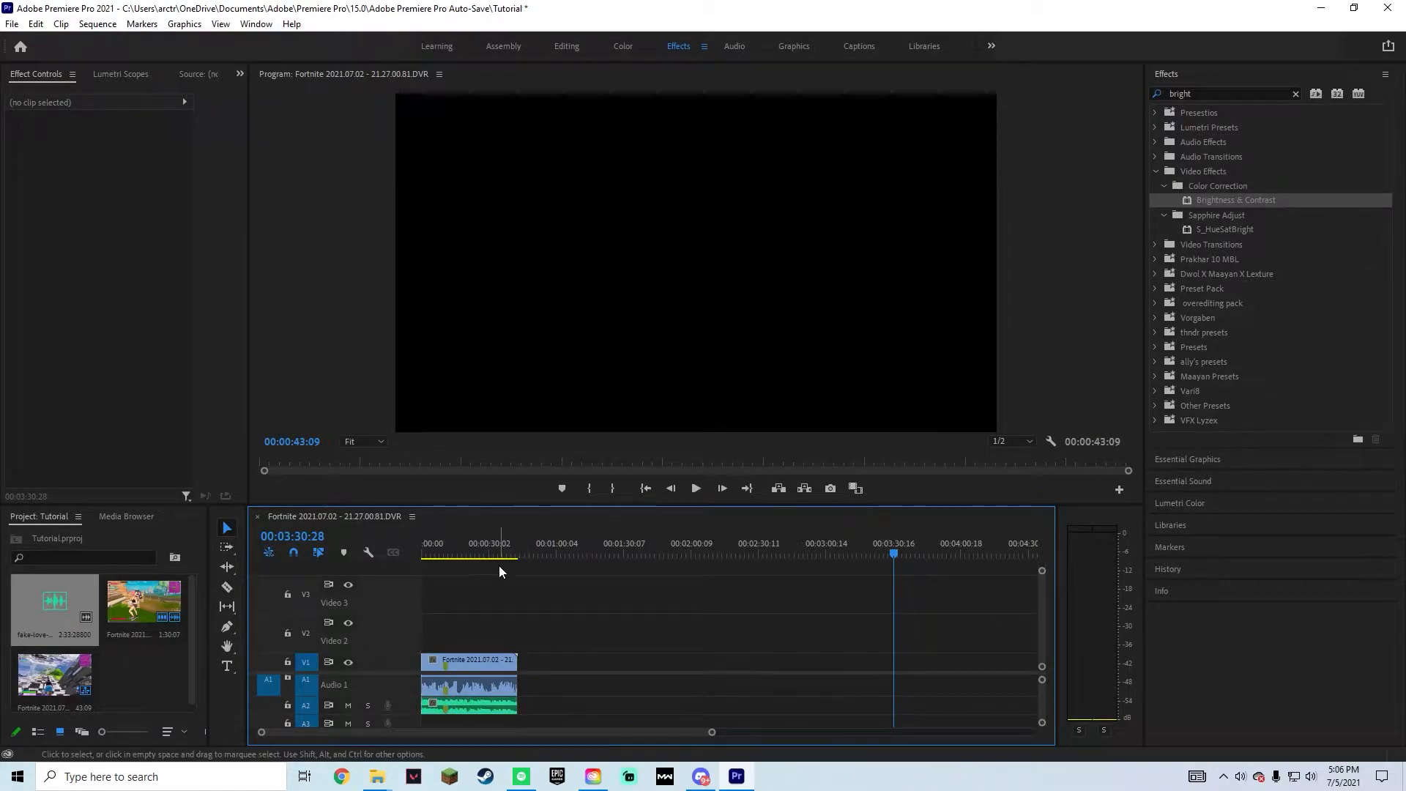
pyautogui.moveTo(440, 557); pyautogui.dragTo(416, 549)
pyautogui.moveTo(517, 659); pyautogui.dragTo(452, 664)
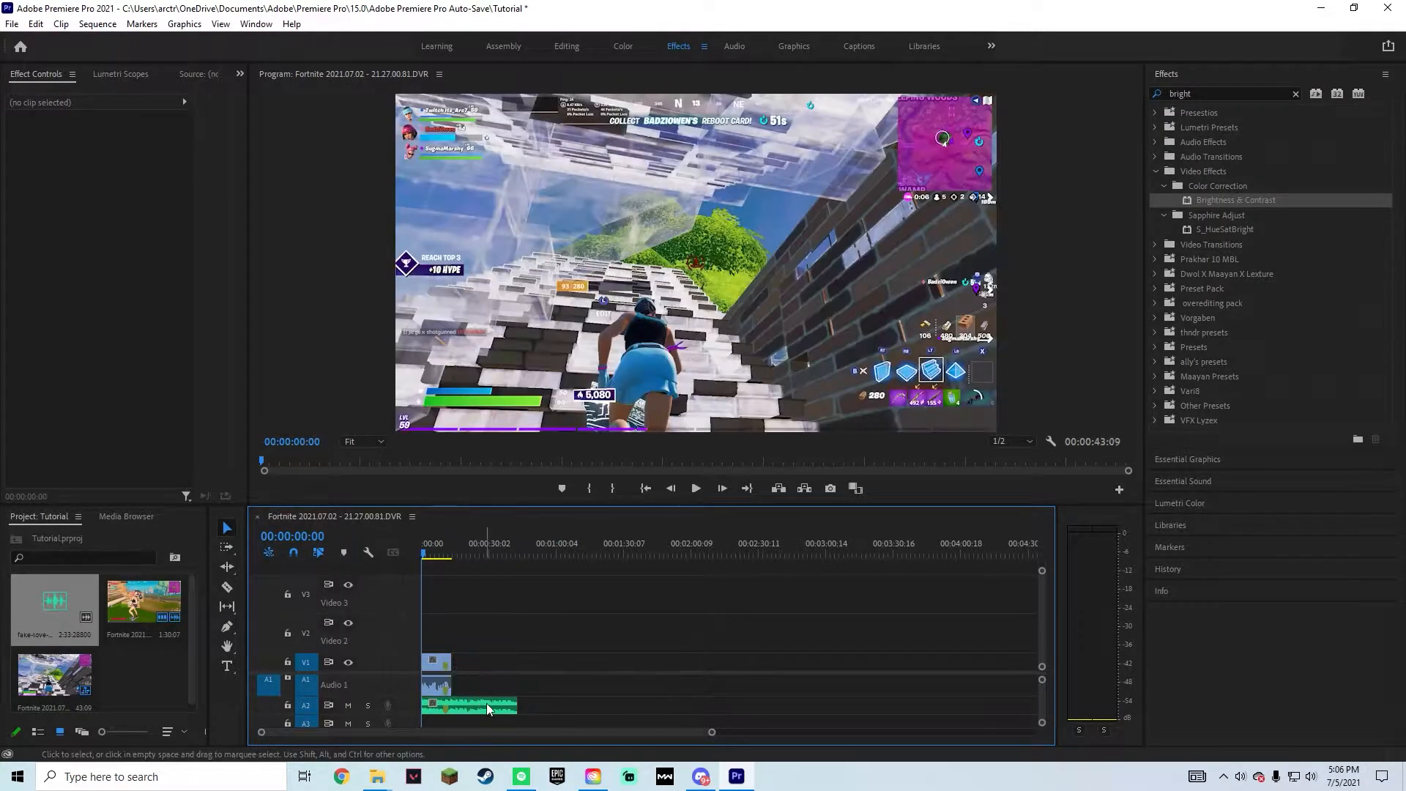
pyautogui.moveTo(510, 709); pyautogui.dragTo(451, 707)
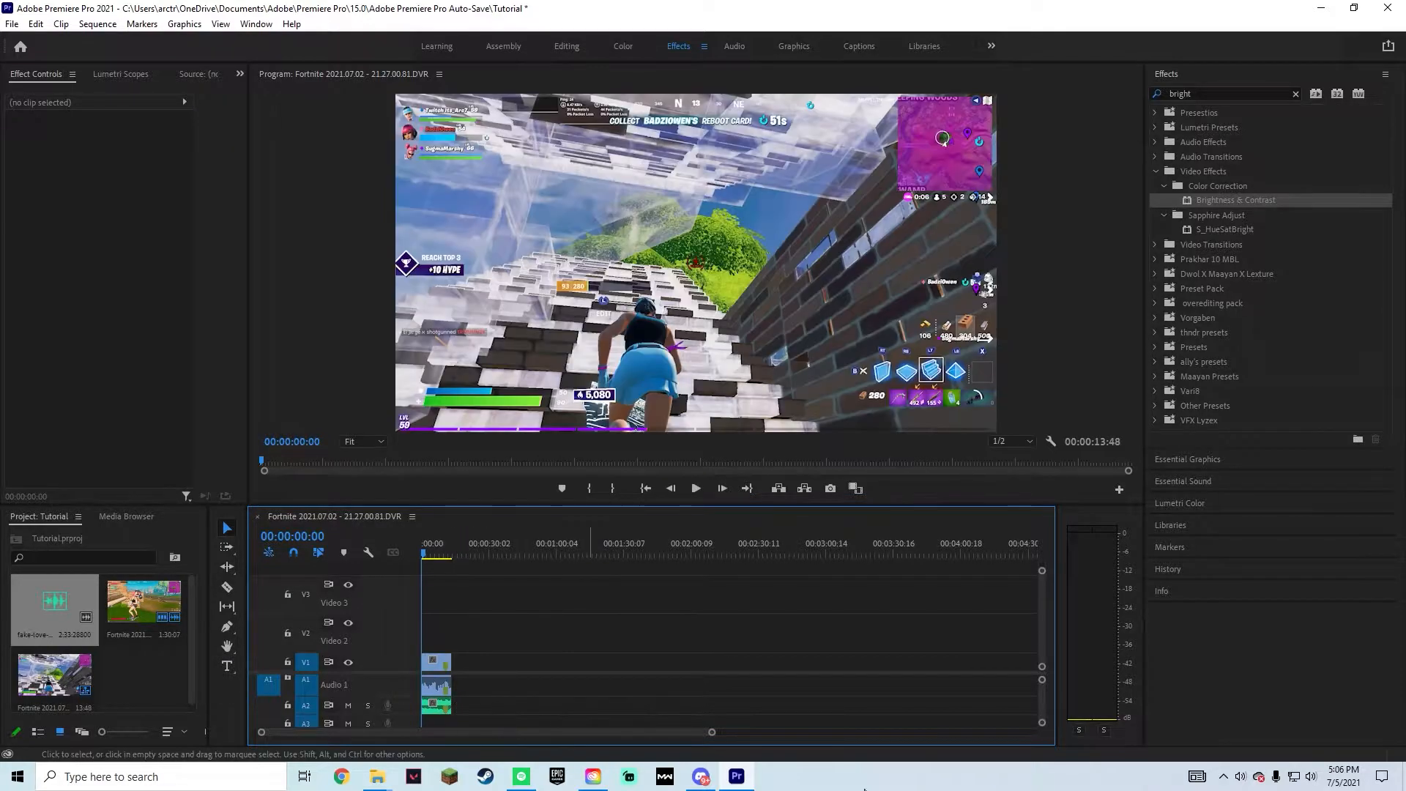
# Play the sequence, trim about 6 seconds off the start of the gameplay clip and song, and delete the leading gap.
pyautogui.moveTo(706, 733); pyautogui.dragTo(612, 733)
pyautogui.click(697, 489)
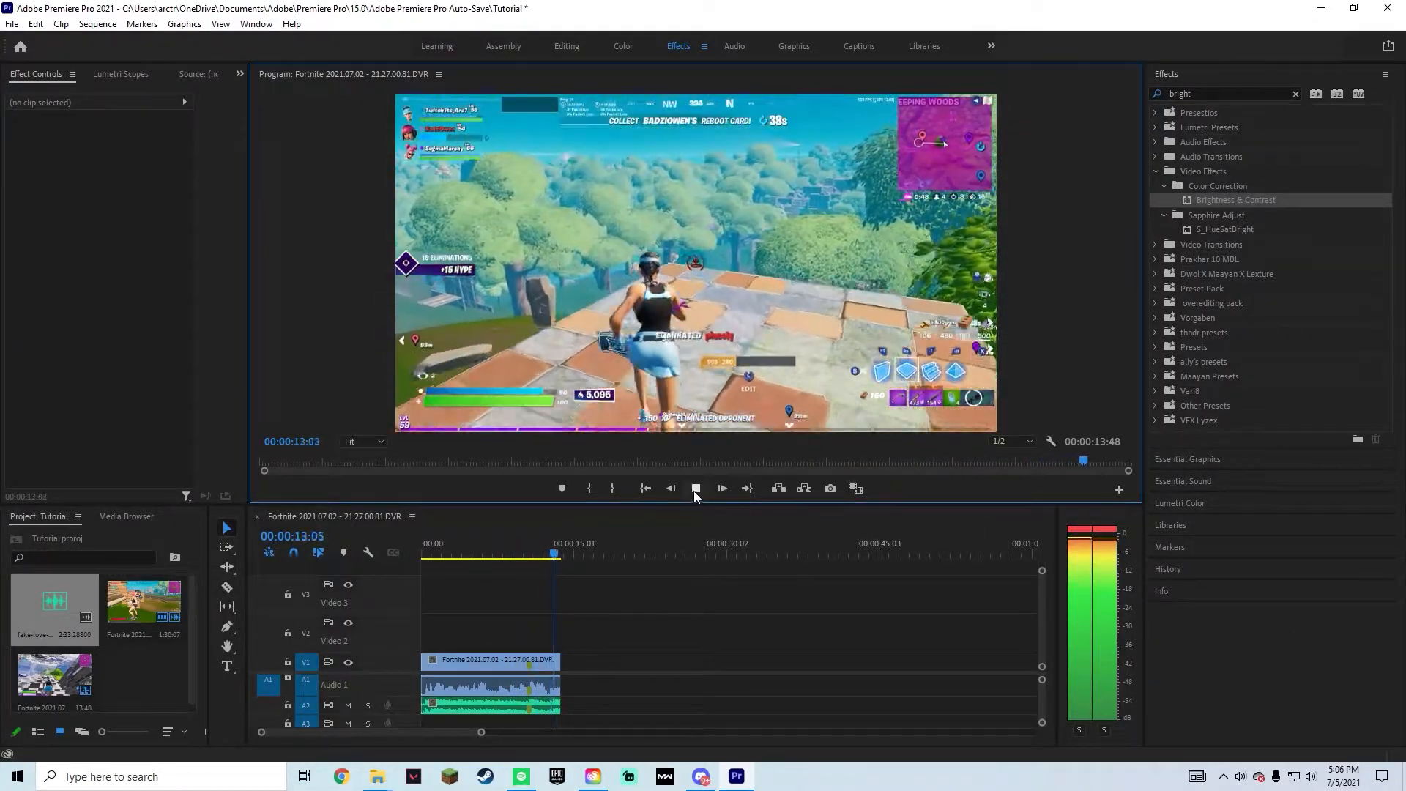
pyautogui.click(696, 488)
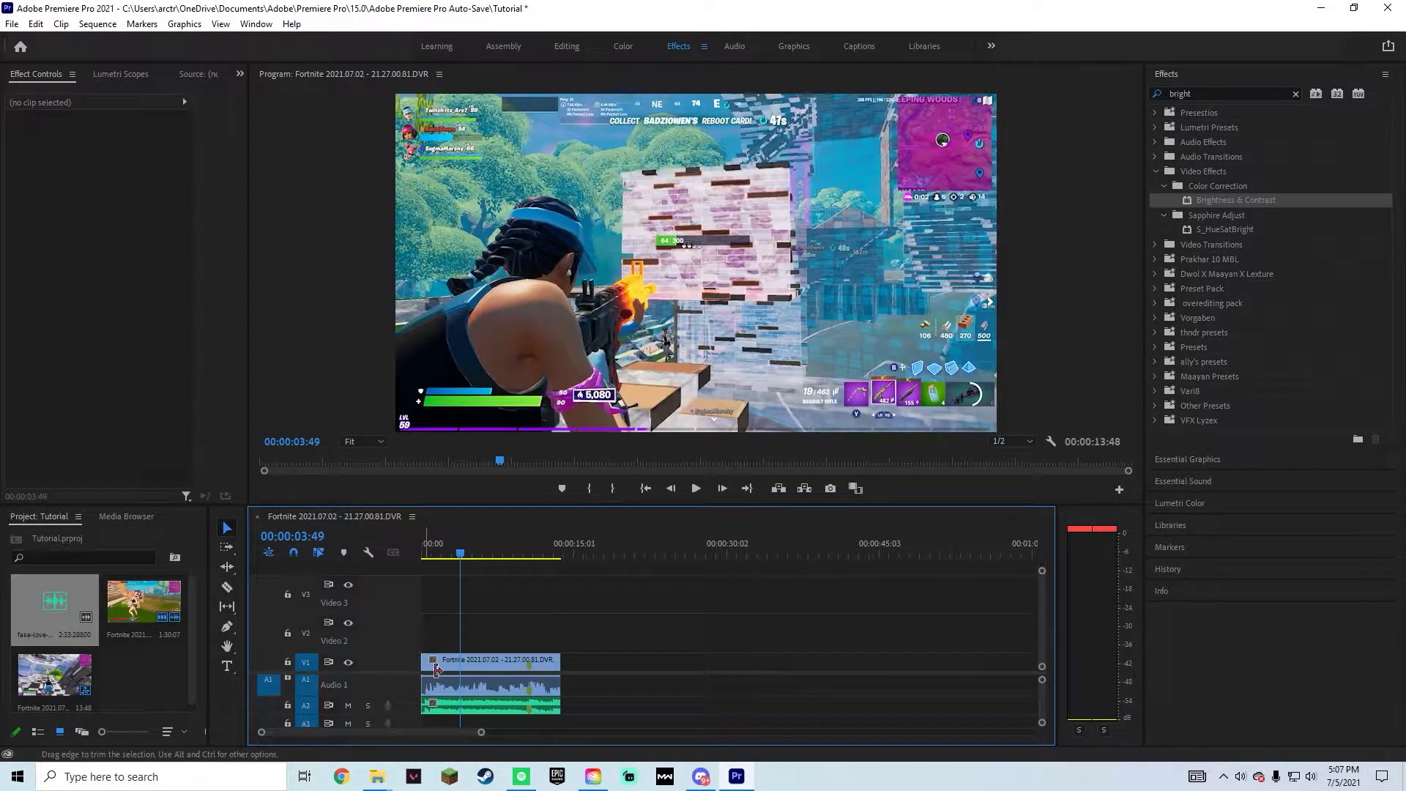
pyautogui.moveTo(424, 664); pyautogui.dragTo(499, 669)
pyautogui.moveTo(430, 709); pyautogui.dragTo(489, 709)
pyautogui.click(466, 708)
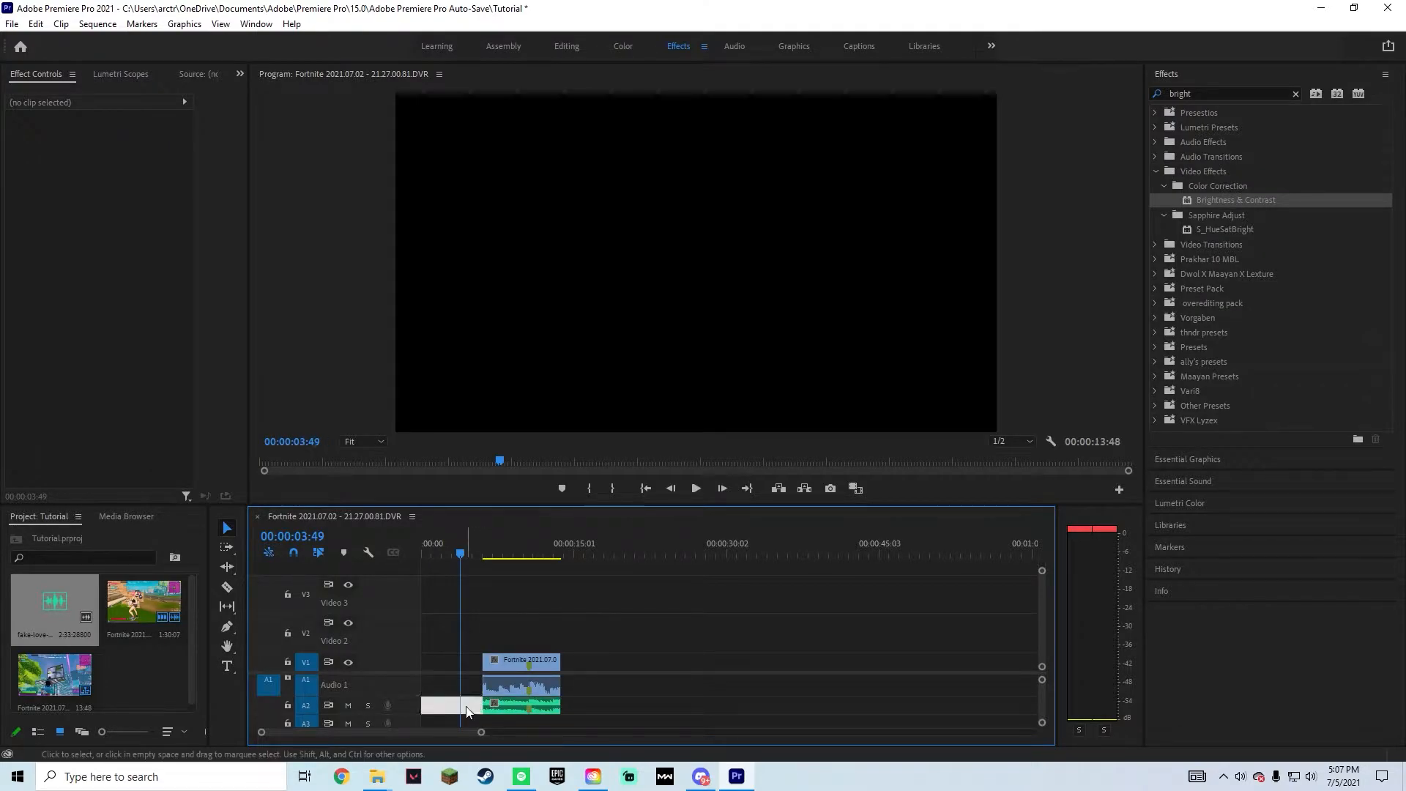
pyautogui.press('Delete')
# Apply the default transitions to the start of the gameplay clip and the start of the song.
pyautogui.moveTo(429, 560); pyautogui.dragTo(505, 564)
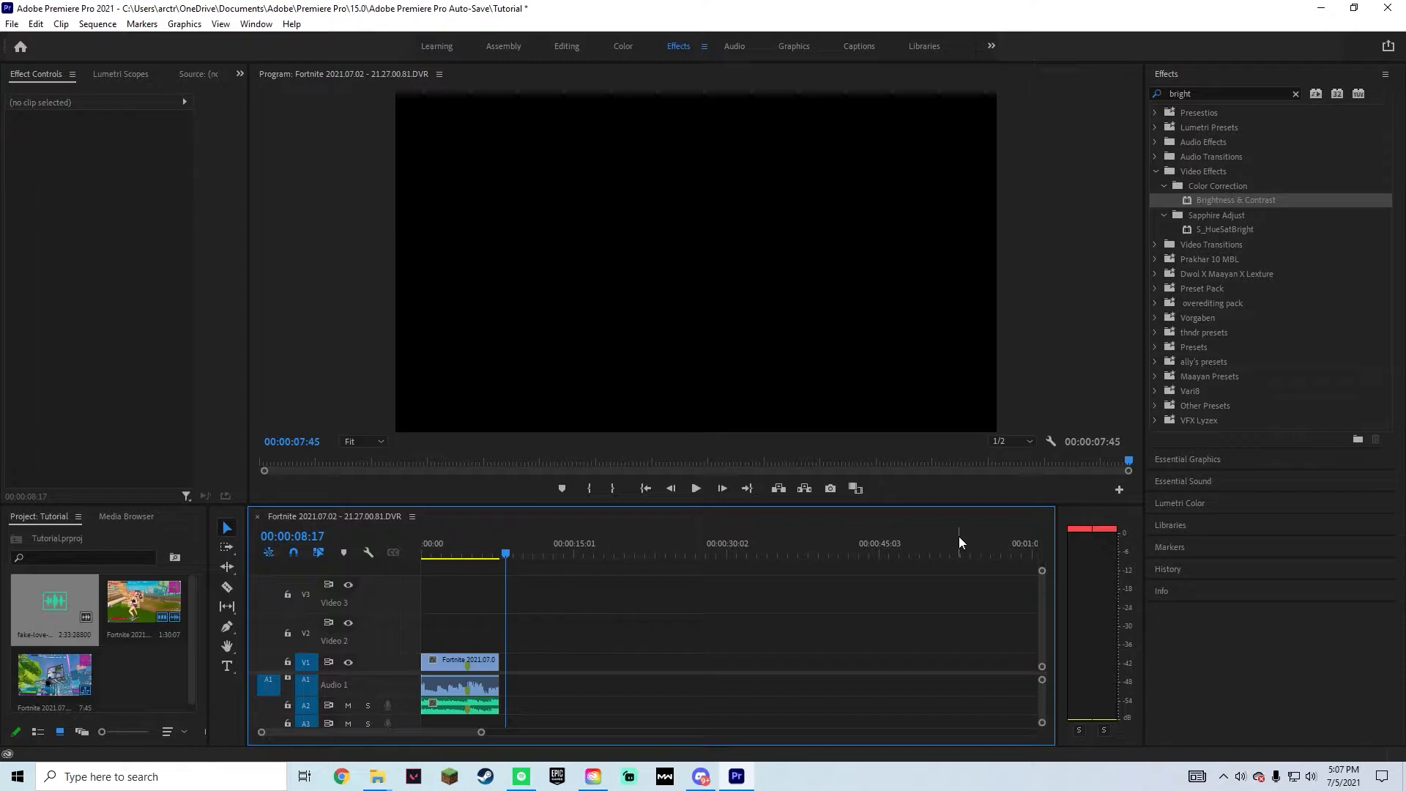
pyautogui.rightClick(424, 670)
pyautogui.click(469, 628)
pyautogui.rightClick(436, 709)
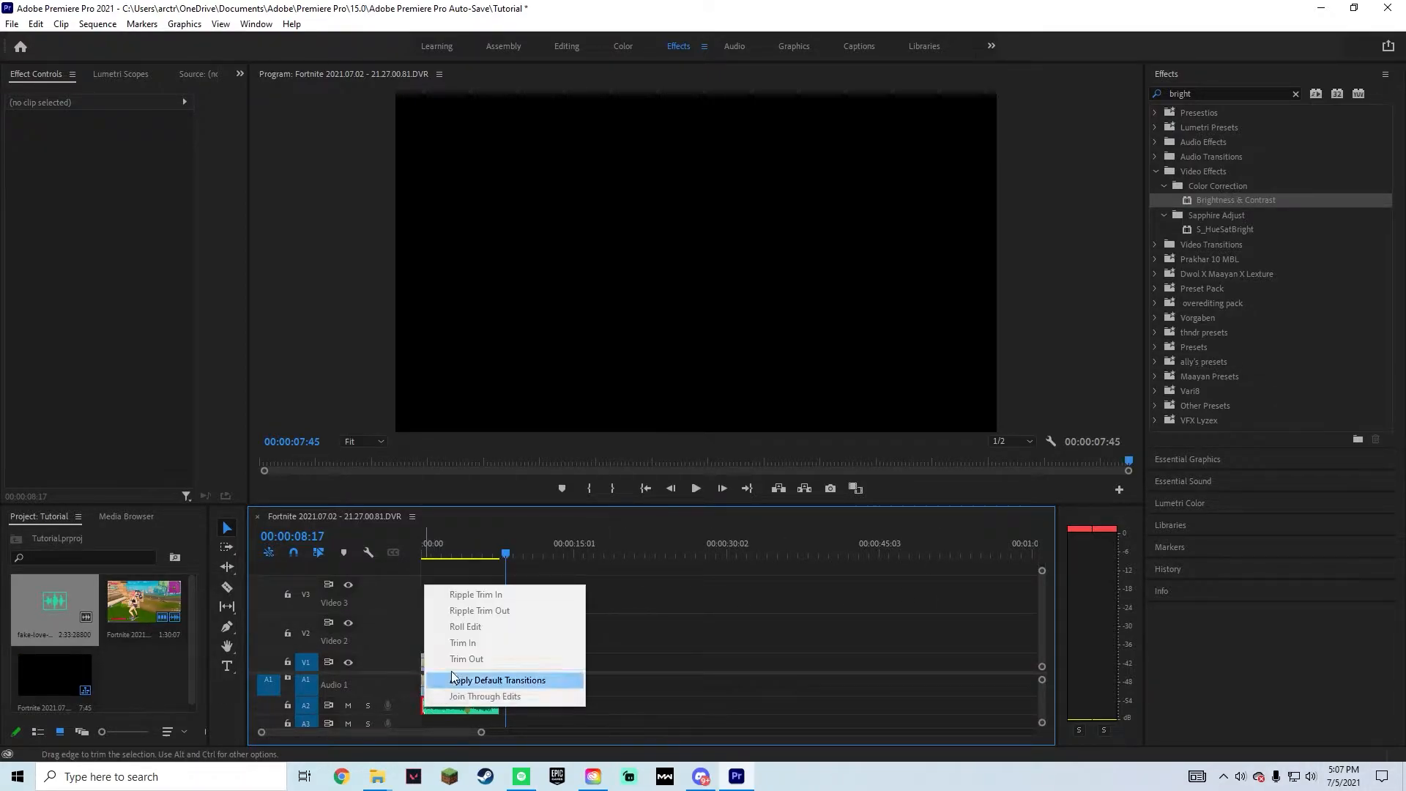
pyautogui.click(448, 680)
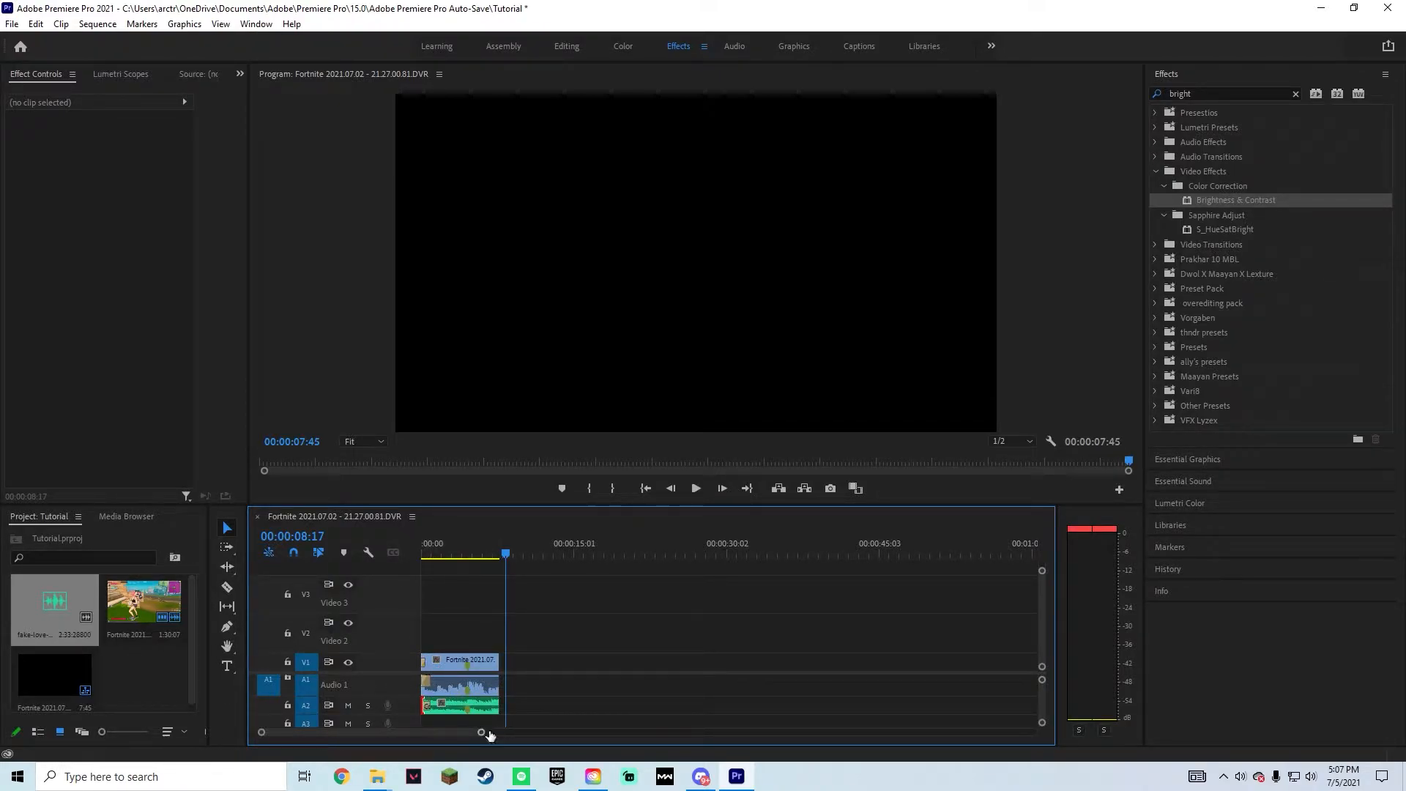
# Lengthen the opening Cross Dissolve to 00:00:02:24 and the song's Constant Power fade to 00:00:02:23.
pyautogui.moveTo(504, 551); pyautogui.dragTo(429, 565)
pyautogui.moveTo(487, 736); pyautogui.dragTo(358, 732)
pyautogui.moveTo(451, 664); pyautogui.dragTo(455, 664)
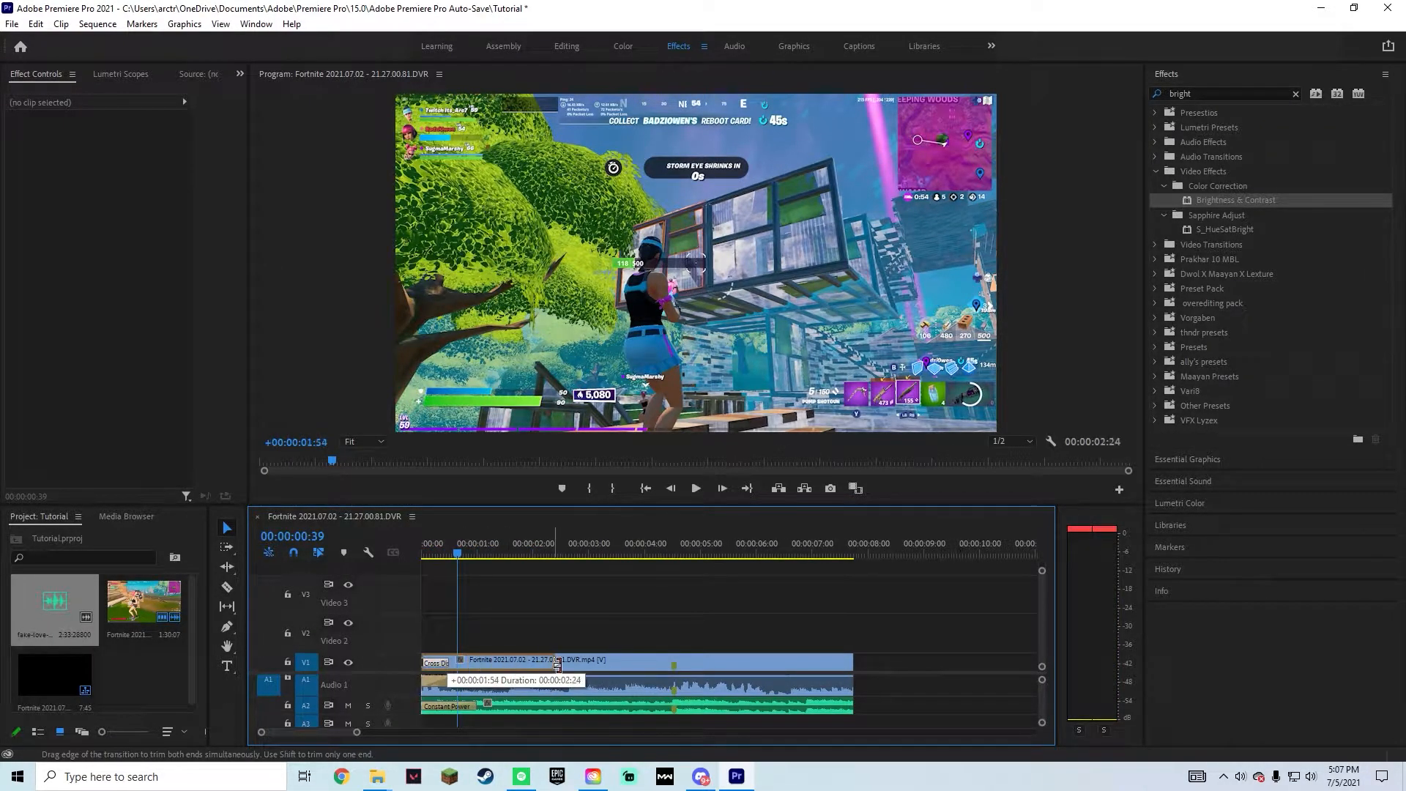
pyautogui.moveTo(557, 664); pyautogui.dragTo(556, 664)
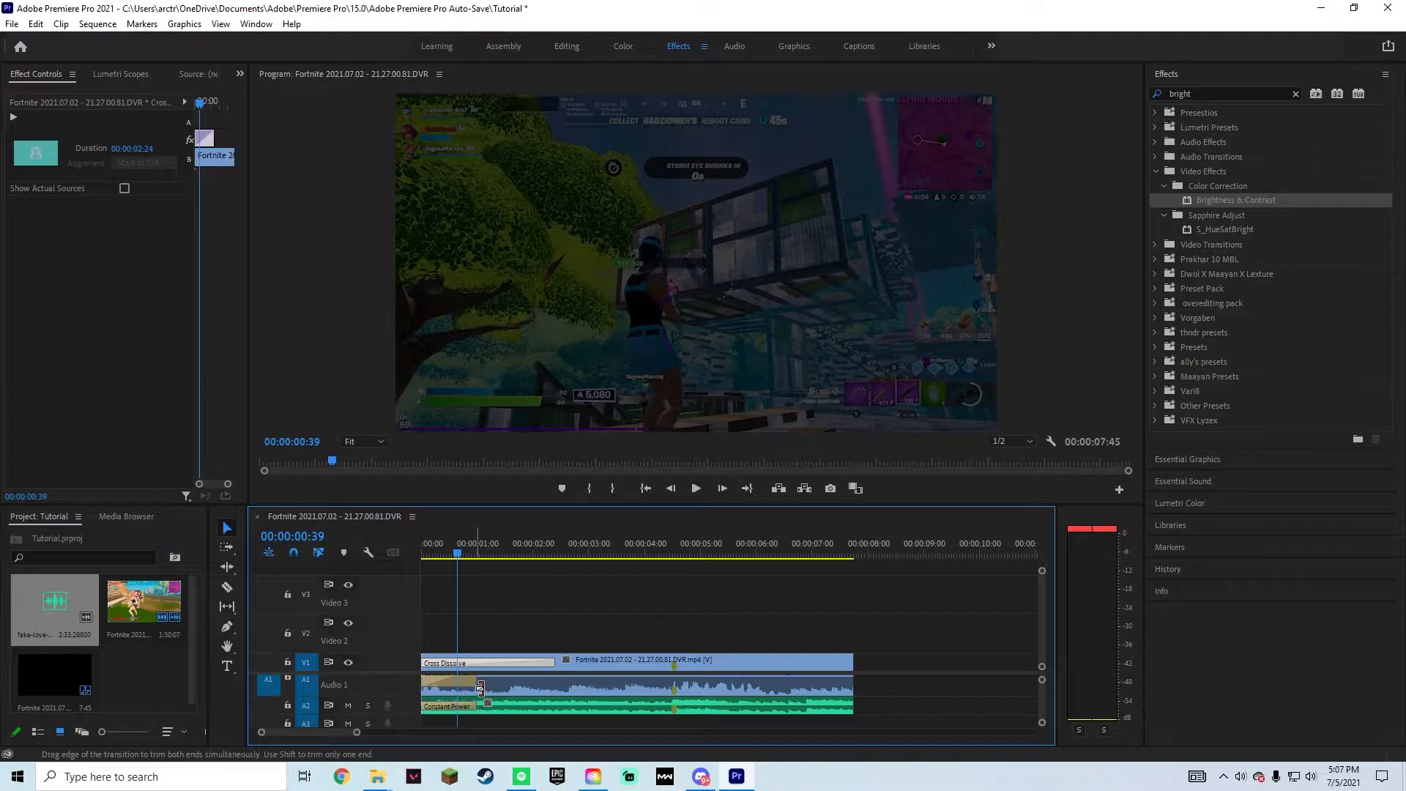
pyautogui.moveTo(480, 688); pyautogui.dragTo(552, 688)
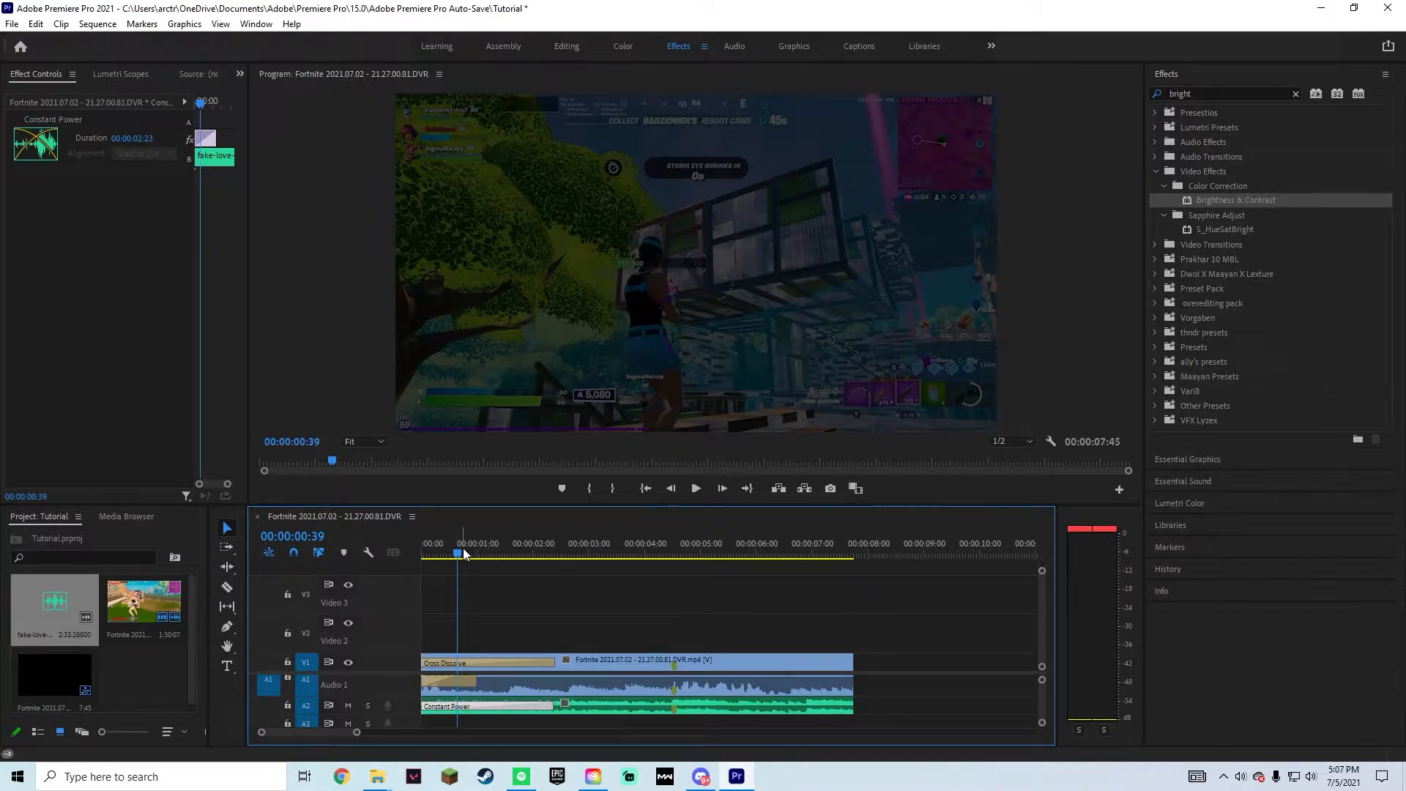
# Play the opening with its fades and examine the frames around the gameplay clip's marker.
pyautogui.click(700, 489)
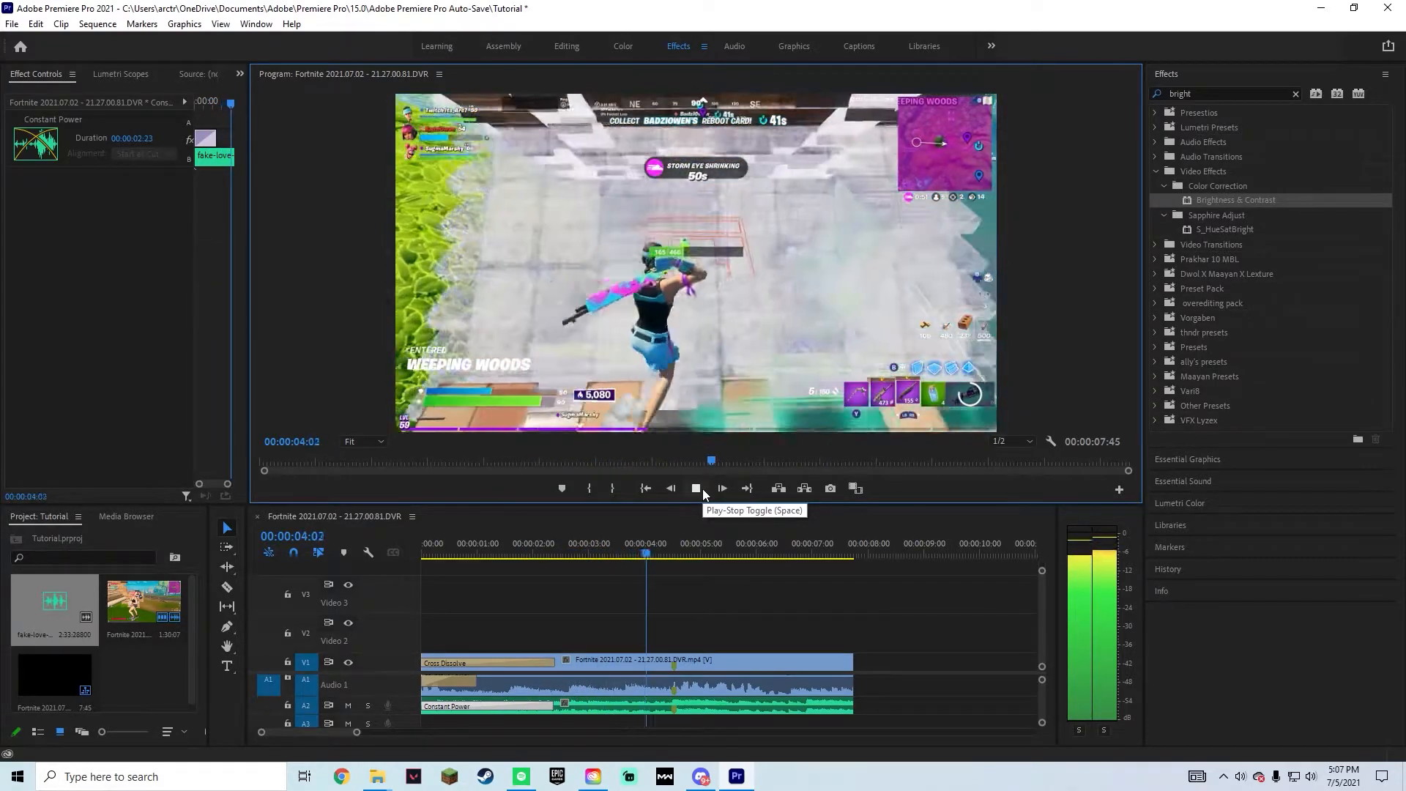
pyautogui.click(701, 489)
pyautogui.click(693, 558)
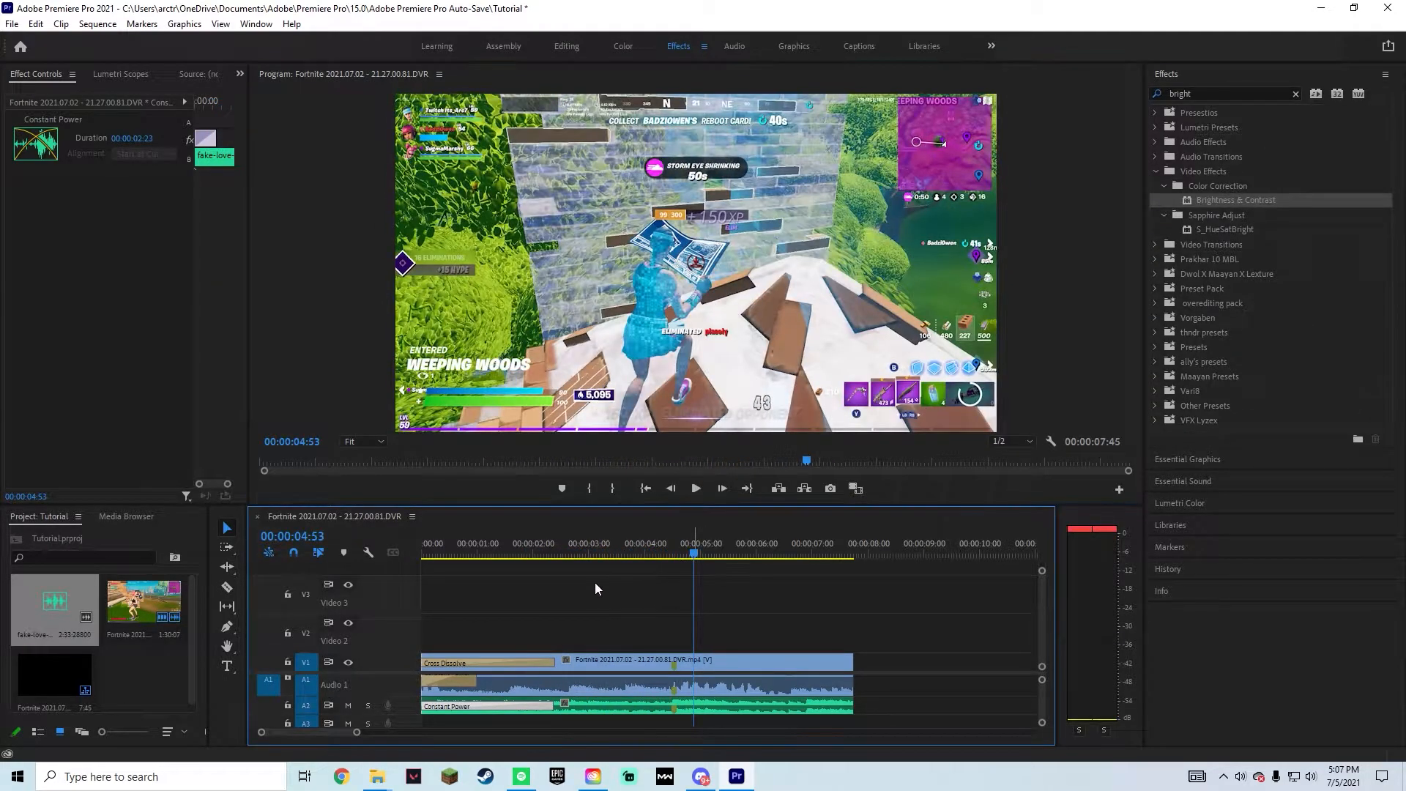
pyautogui.click(686, 558)
pyautogui.click(627, 561)
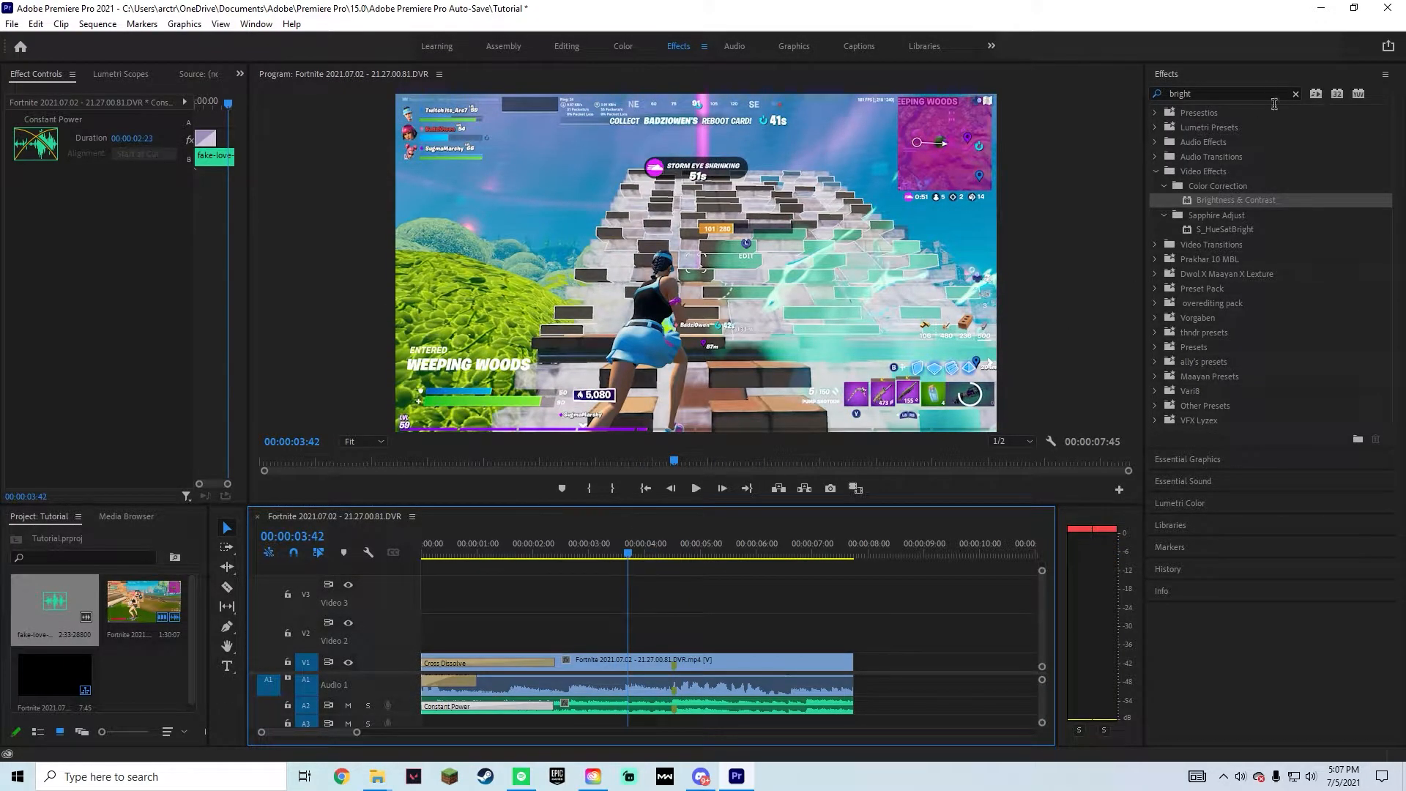
# Clear the effects search and split the gameplay clip at its marker with the Razor tool.
pyautogui.click(1296, 95)
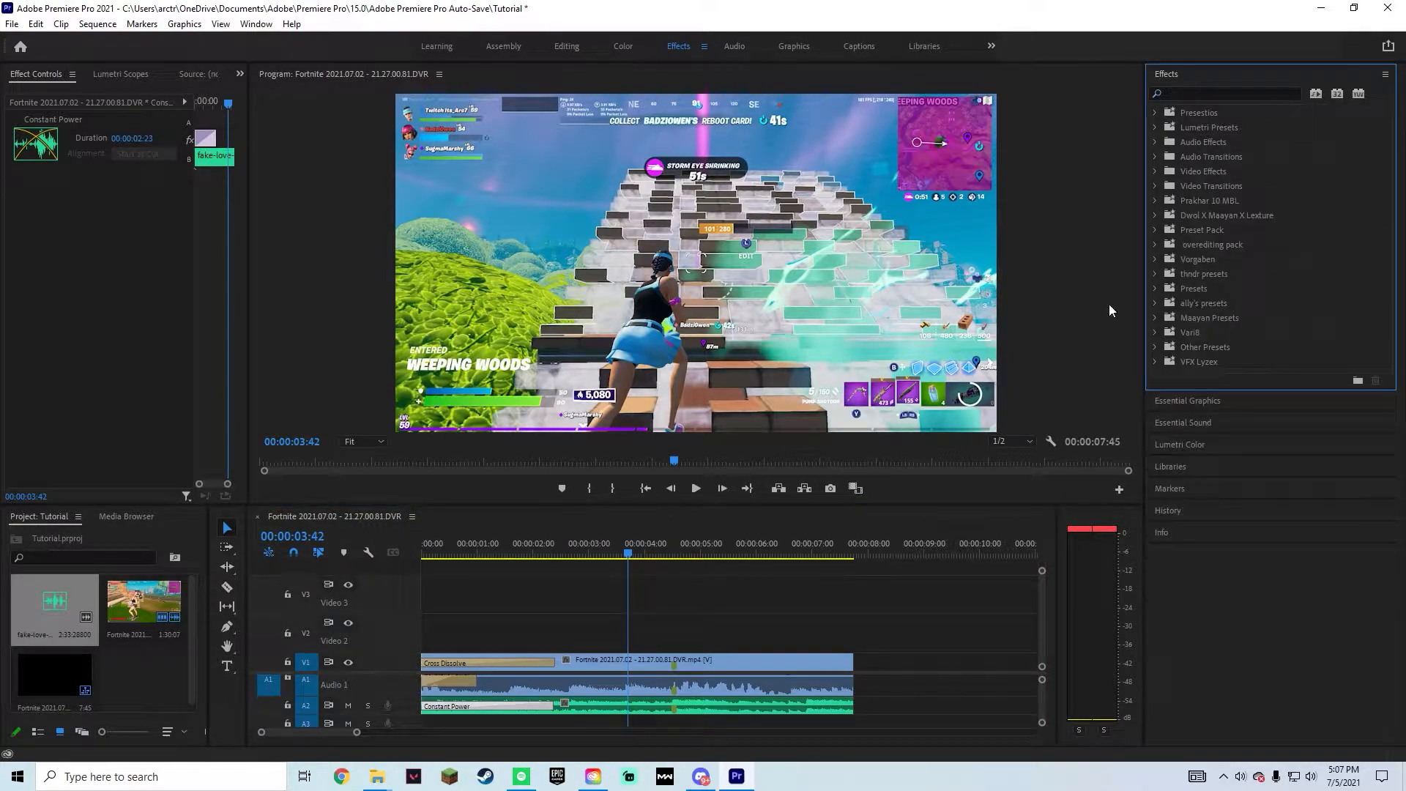
pyautogui.click(631, 549)
pyautogui.moveTo(634, 548); pyautogui.dragTo(632, 549)
pyautogui.click(228, 589)
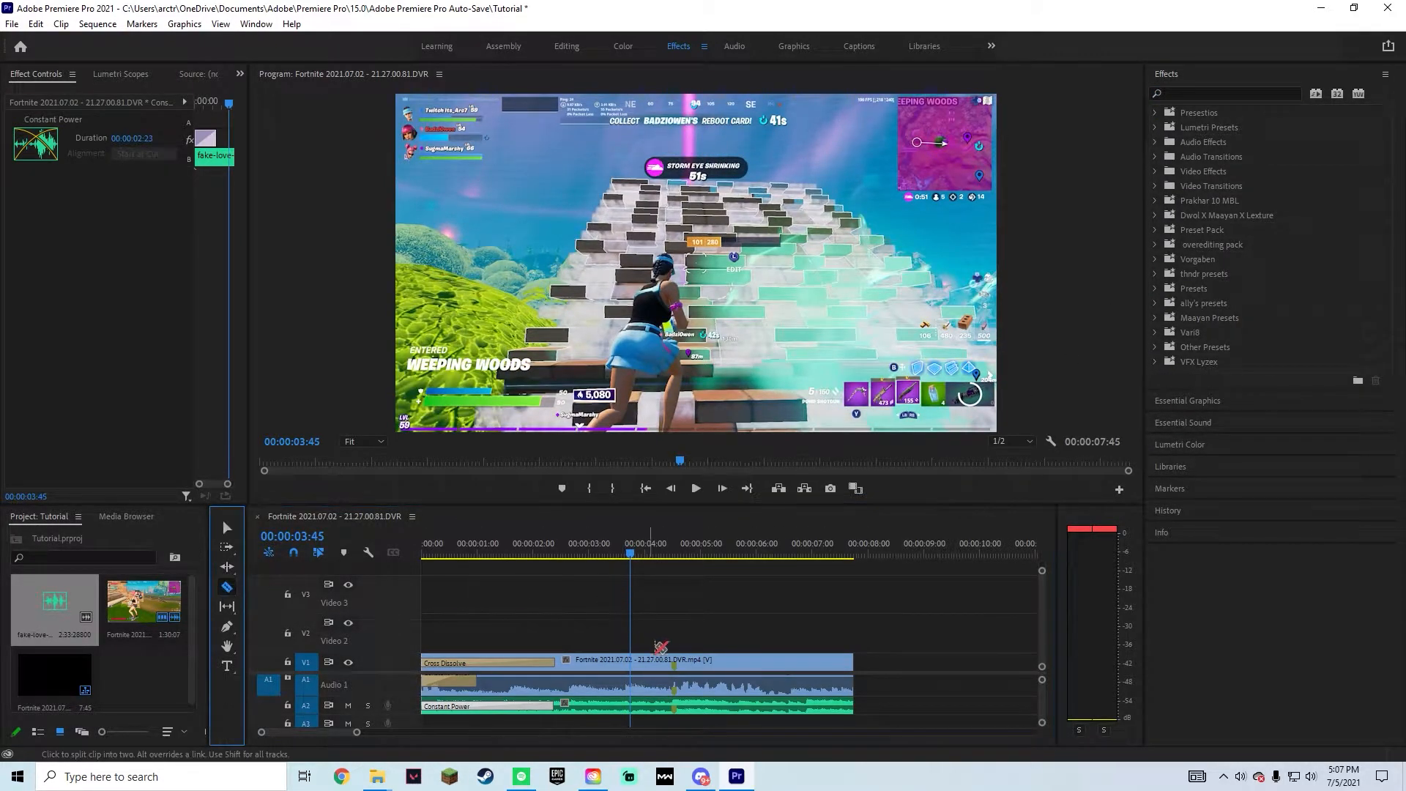
pyautogui.click(675, 663)
pyautogui.click(227, 528)
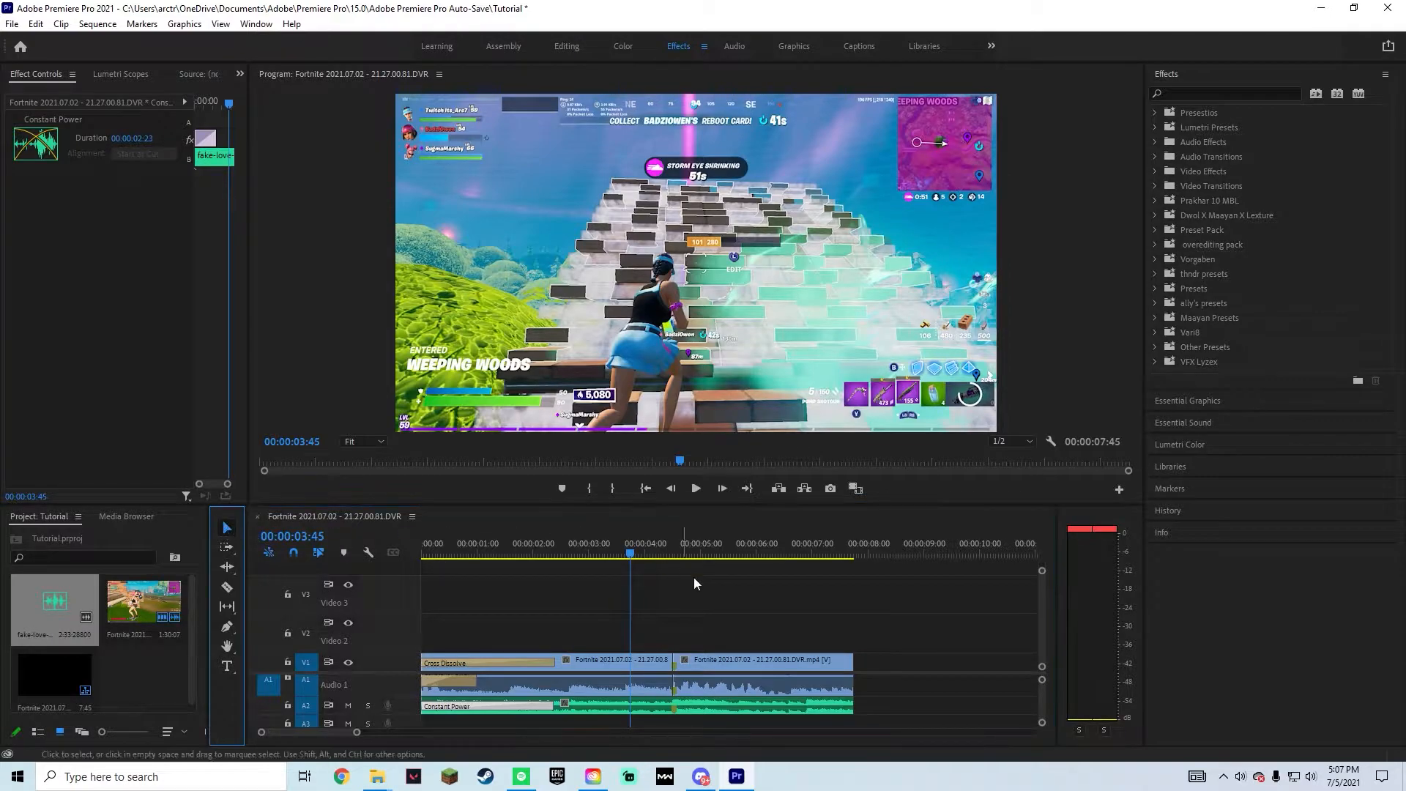
# Apply the Brightness & Contrast effect to the second gameplay clip, after the cut.
pyautogui.click(761, 661)
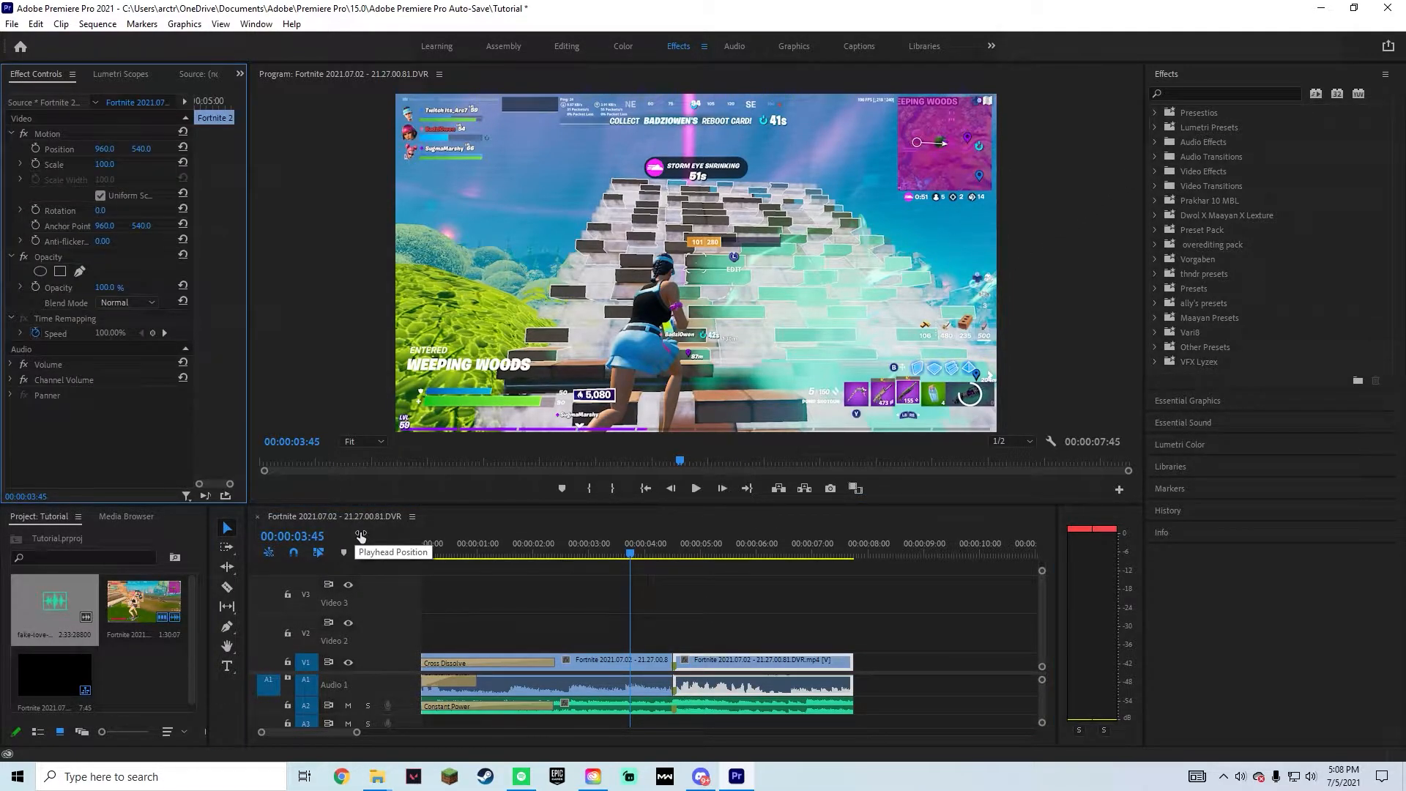
pyautogui.click(1252, 95)
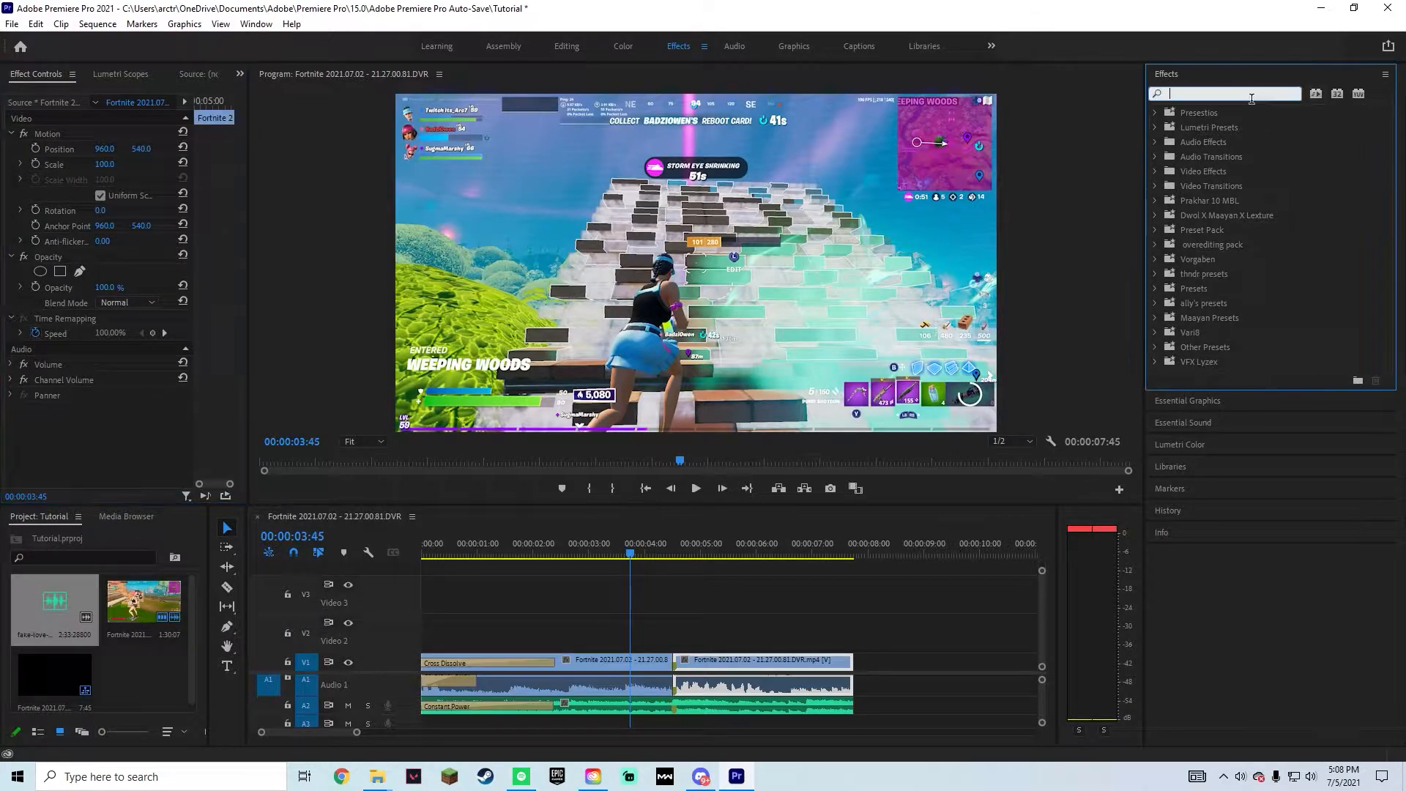
pyautogui.write('brightness')
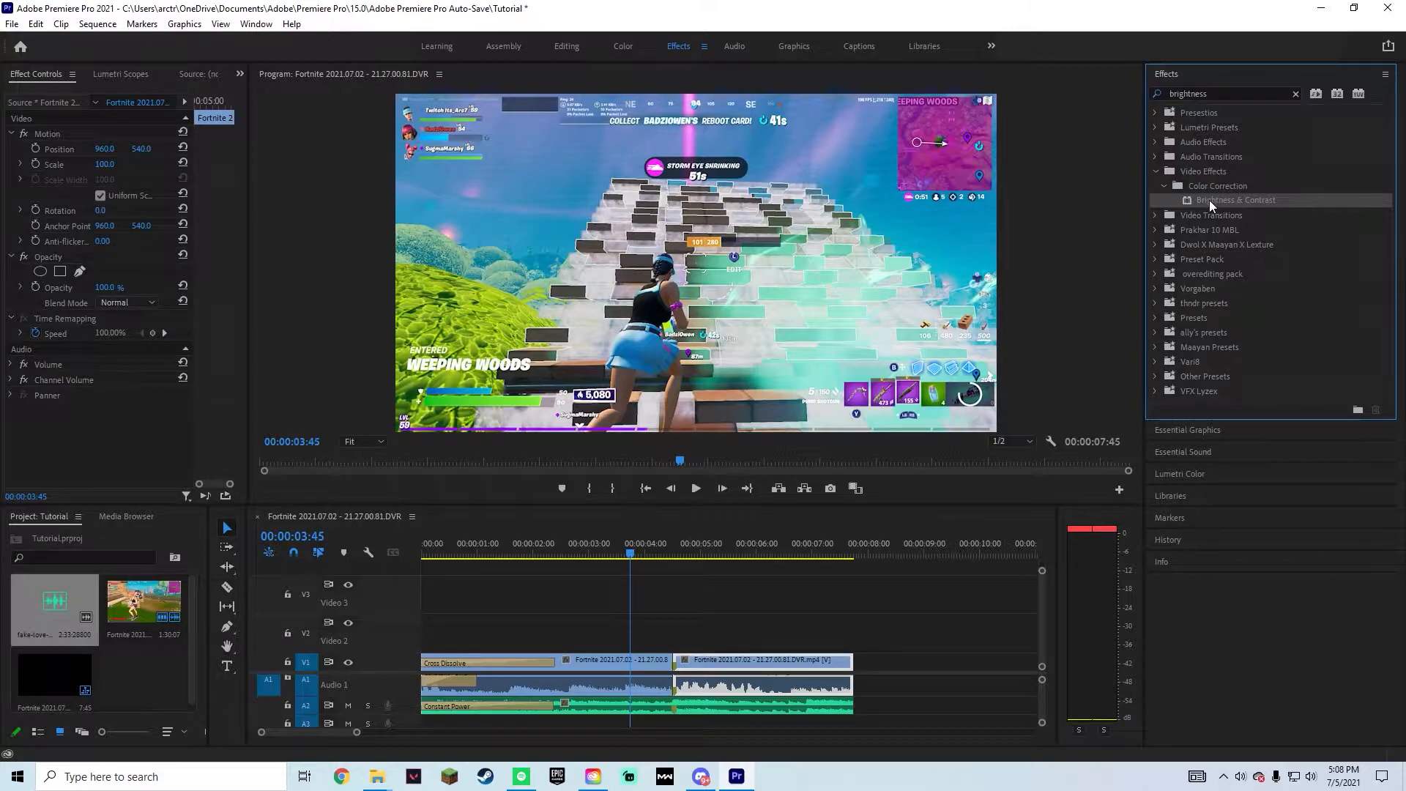
pyautogui.moveTo(1210, 200); pyautogui.dragTo(744, 680)
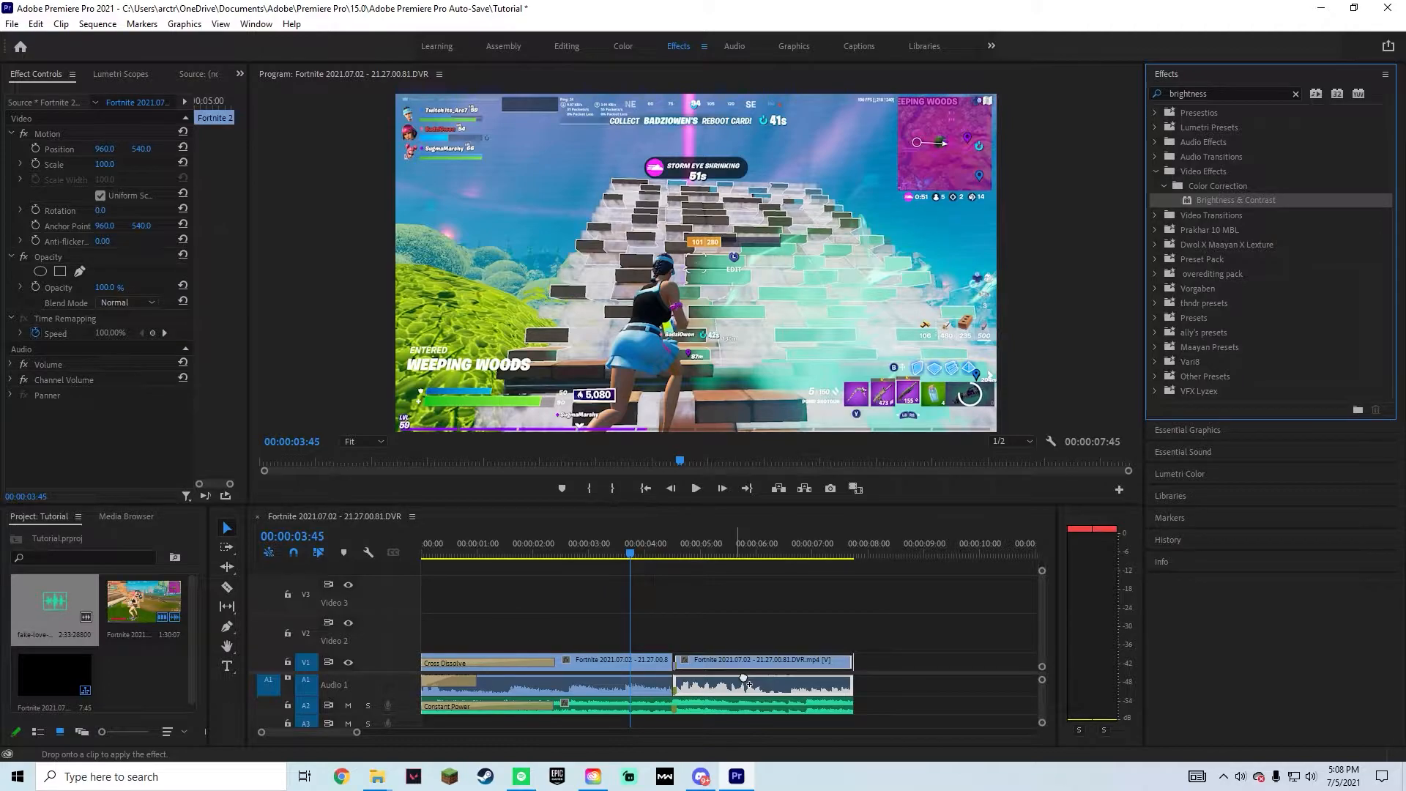
pyautogui.moveTo(744, 680); pyautogui.dragTo(744, 680)
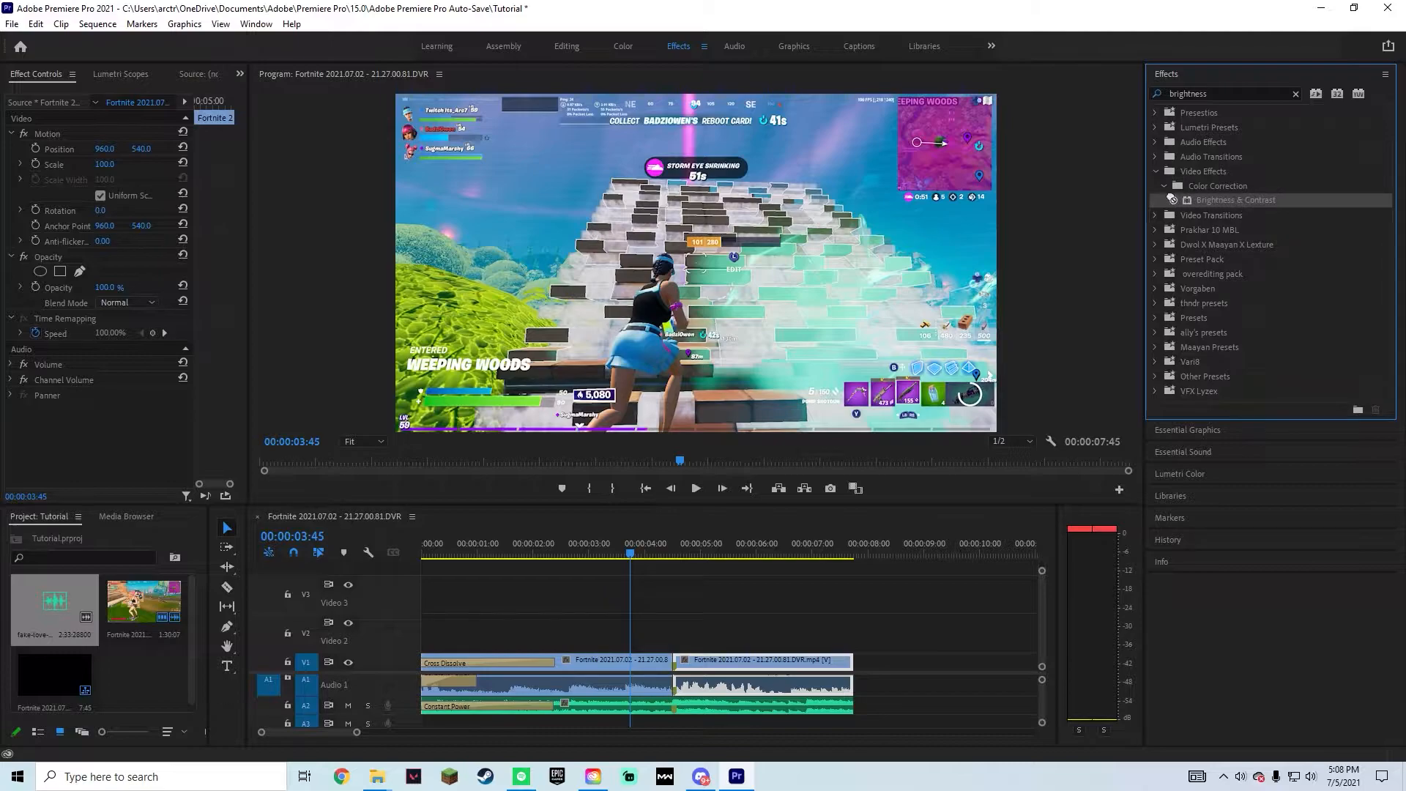
pyautogui.moveTo(1201, 200); pyautogui.dragTo(759, 672)
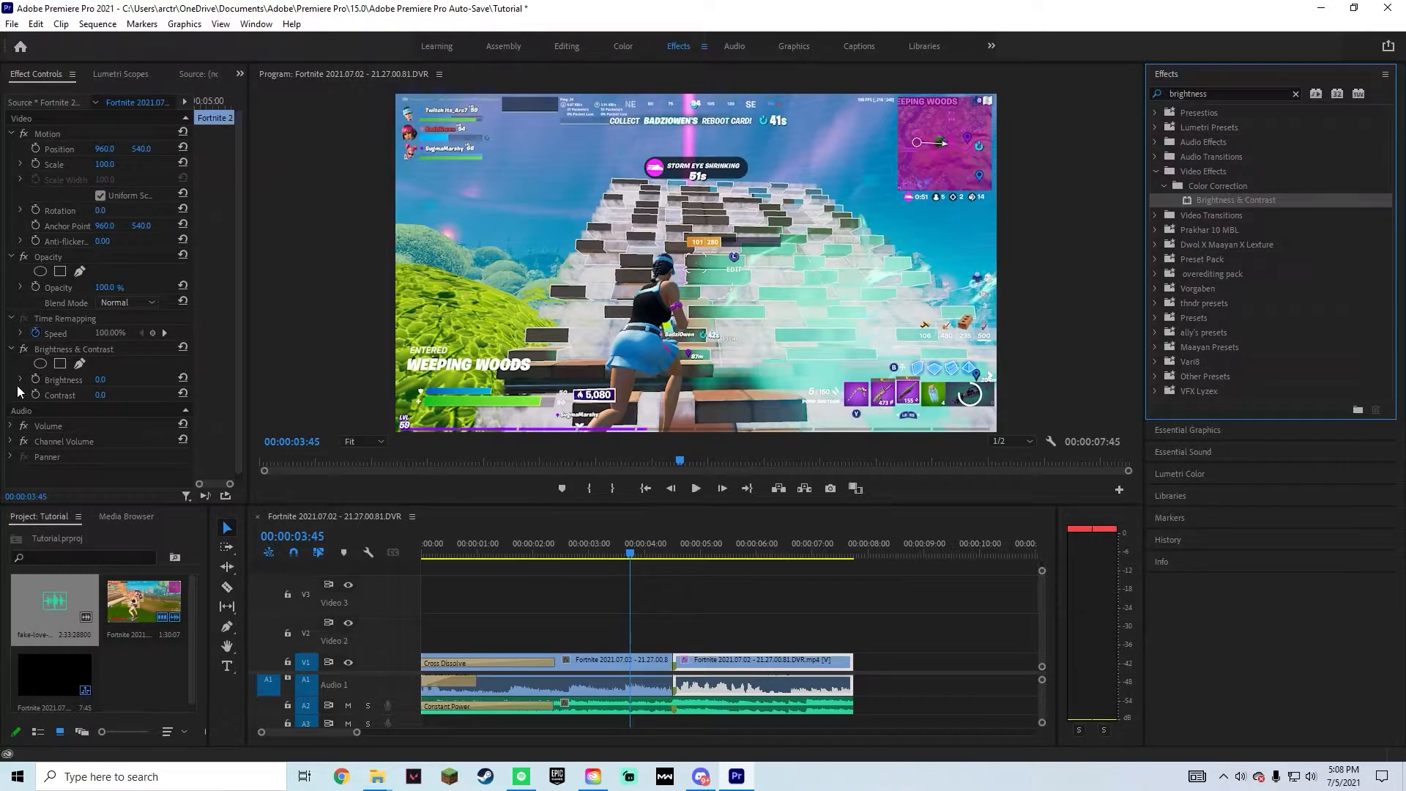
# Add a Brightness keyframe of 80 on the second clip's first frame, at 00:00:04:31.
pyautogui.moveTo(634, 560); pyautogui.dragTo(672, 558)
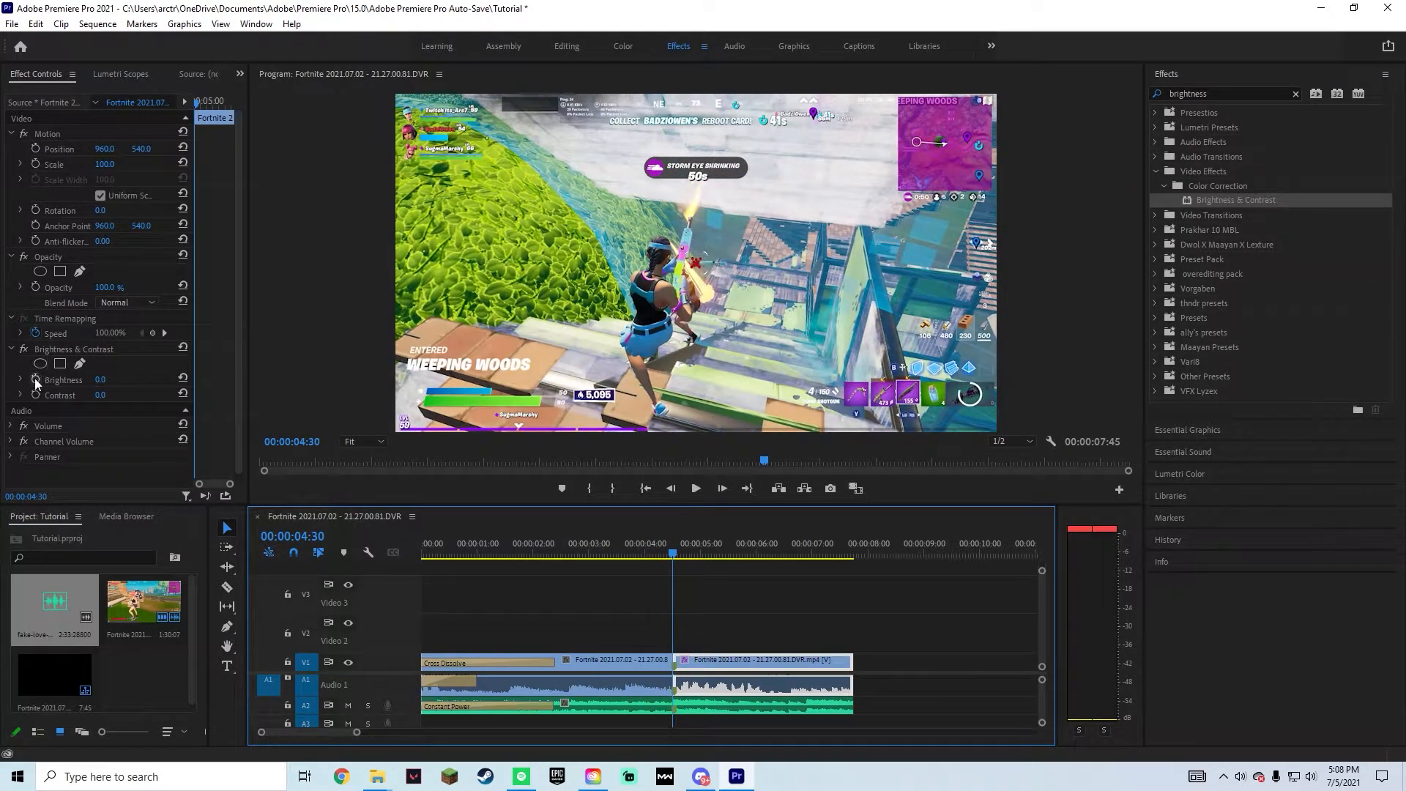
pyautogui.press('Right')
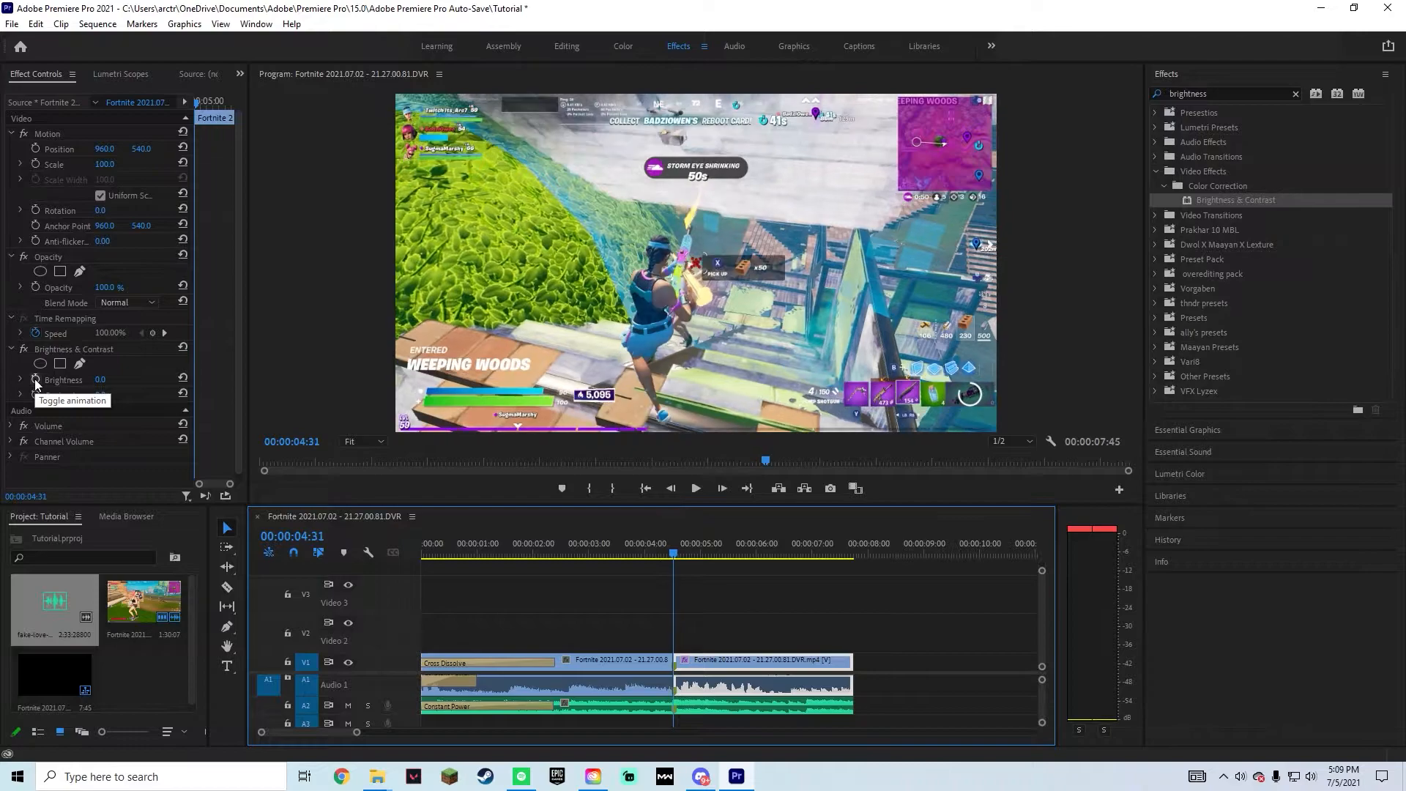
pyautogui.click(34, 378)
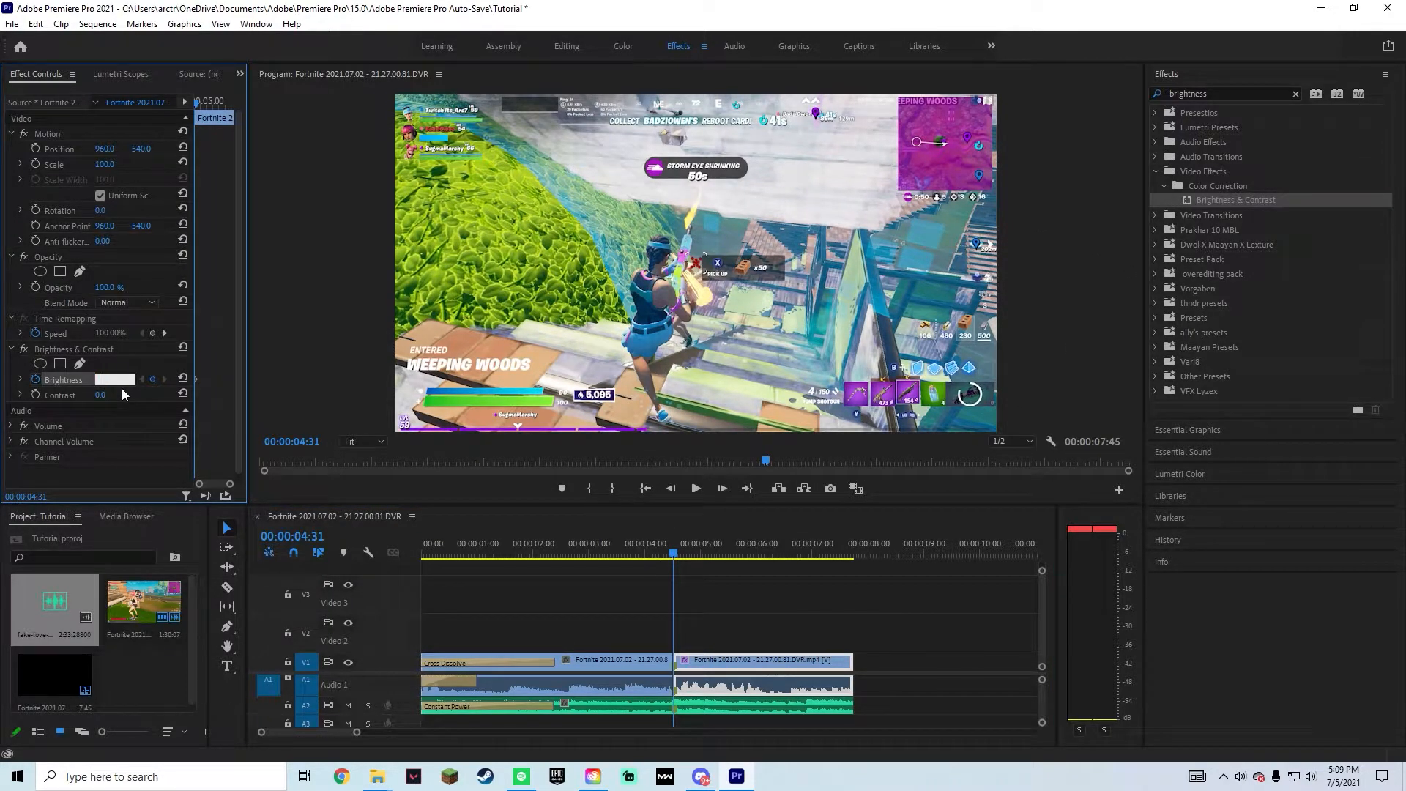
pyautogui.write('80')
pyautogui.press('Return')
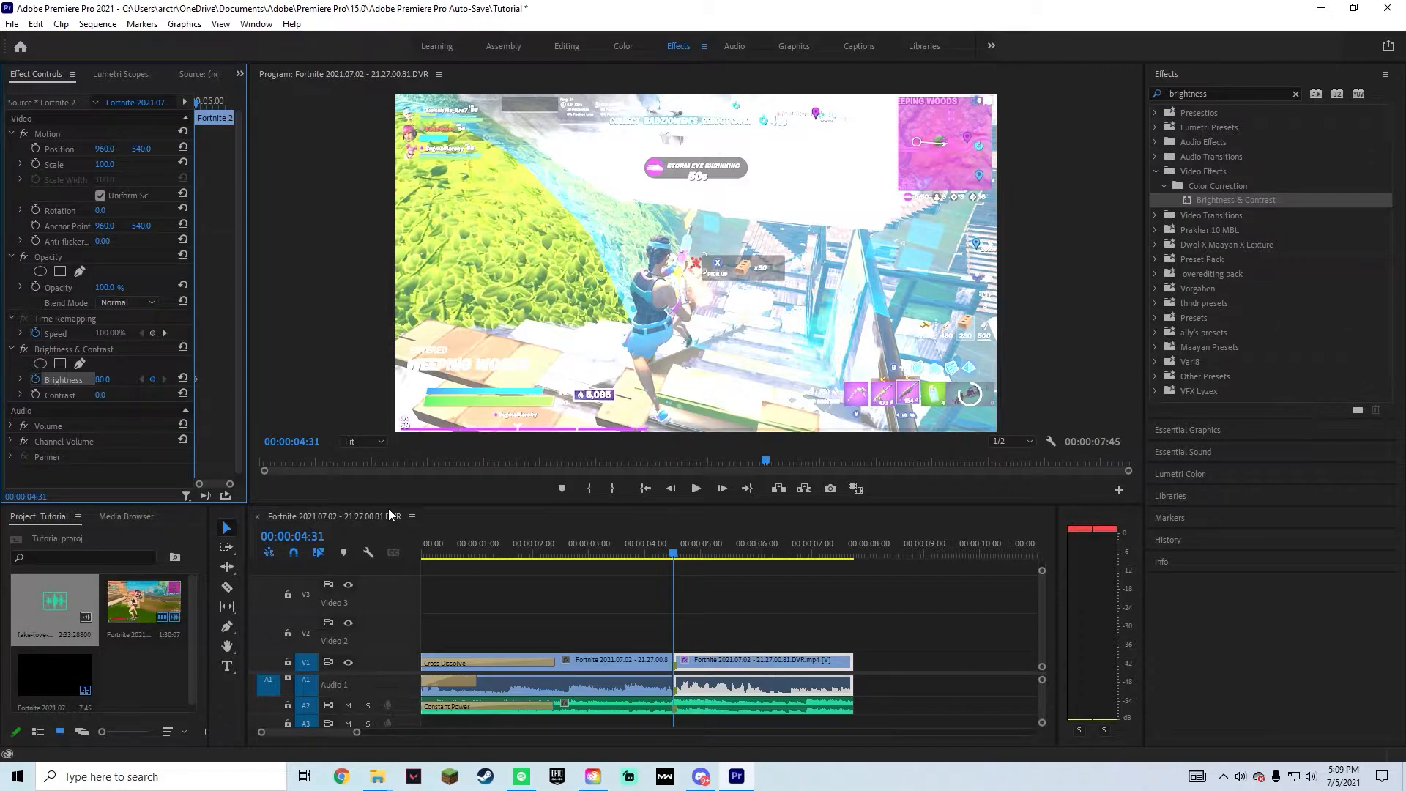
# Add a second Brightness keyframe of 0 at 00:00:04:51 so the flash fades out.
pyautogui.press('space')
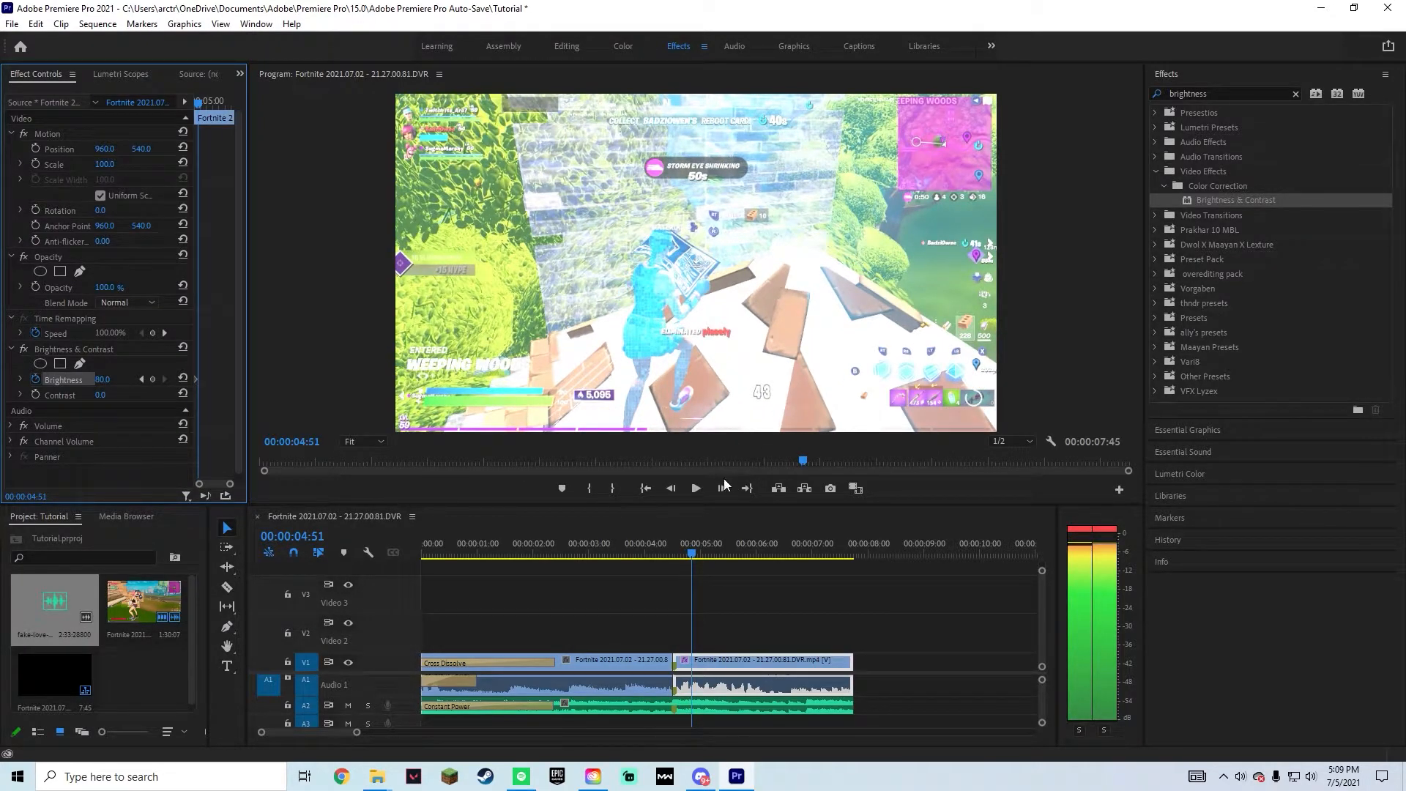
pyautogui.click(103, 380)
pyautogui.press('BackSpace')
pyautogui.write('0')
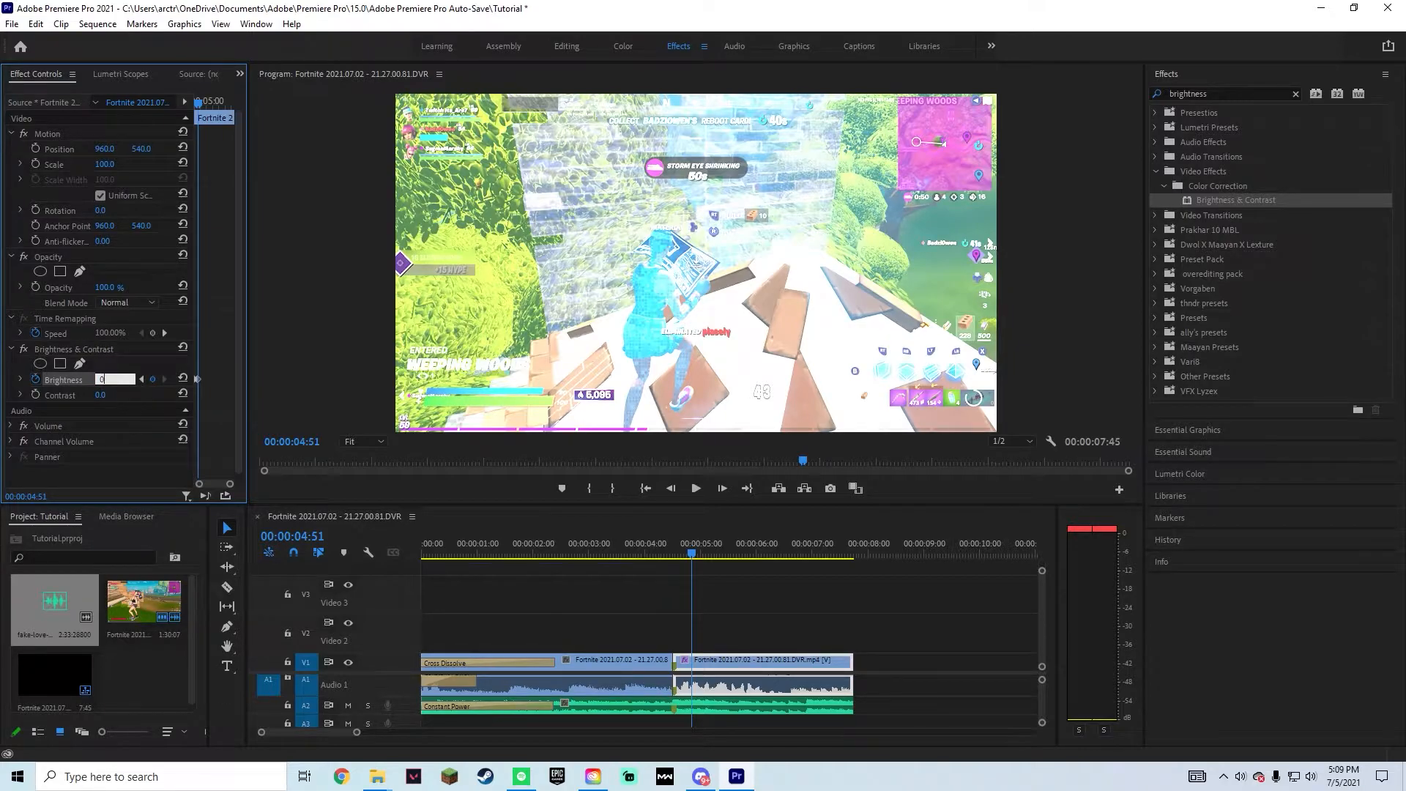
pyautogui.press('Return')
# Play the sequence from the start to review the brightness flash at the cut.
pyautogui.moveTo(692, 551); pyautogui.dragTo(379, 564)
pyautogui.click(696, 489)
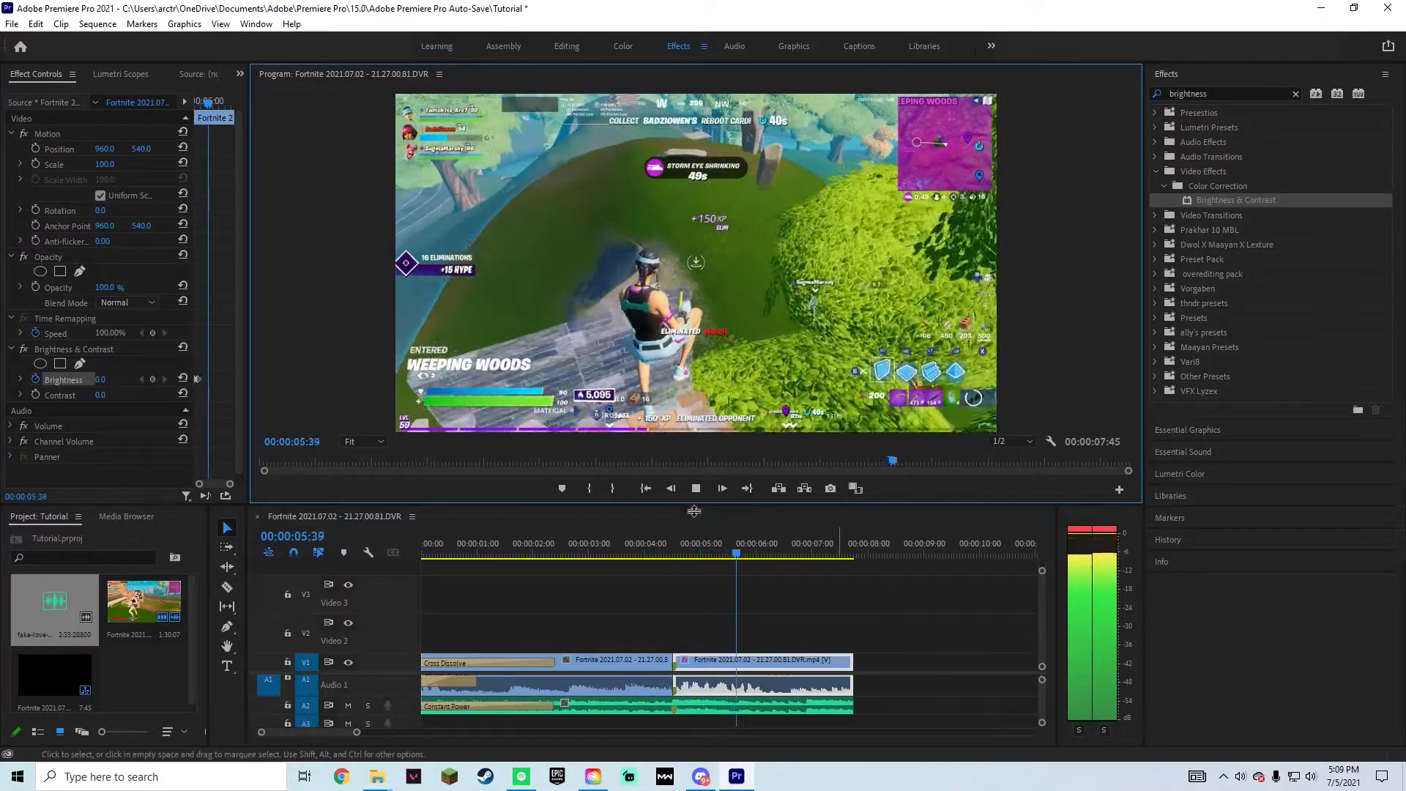
pyautogui.click(700, 489)
pyautogui.moveTo(774, 559); pyautogui.dragTo(645, 580)
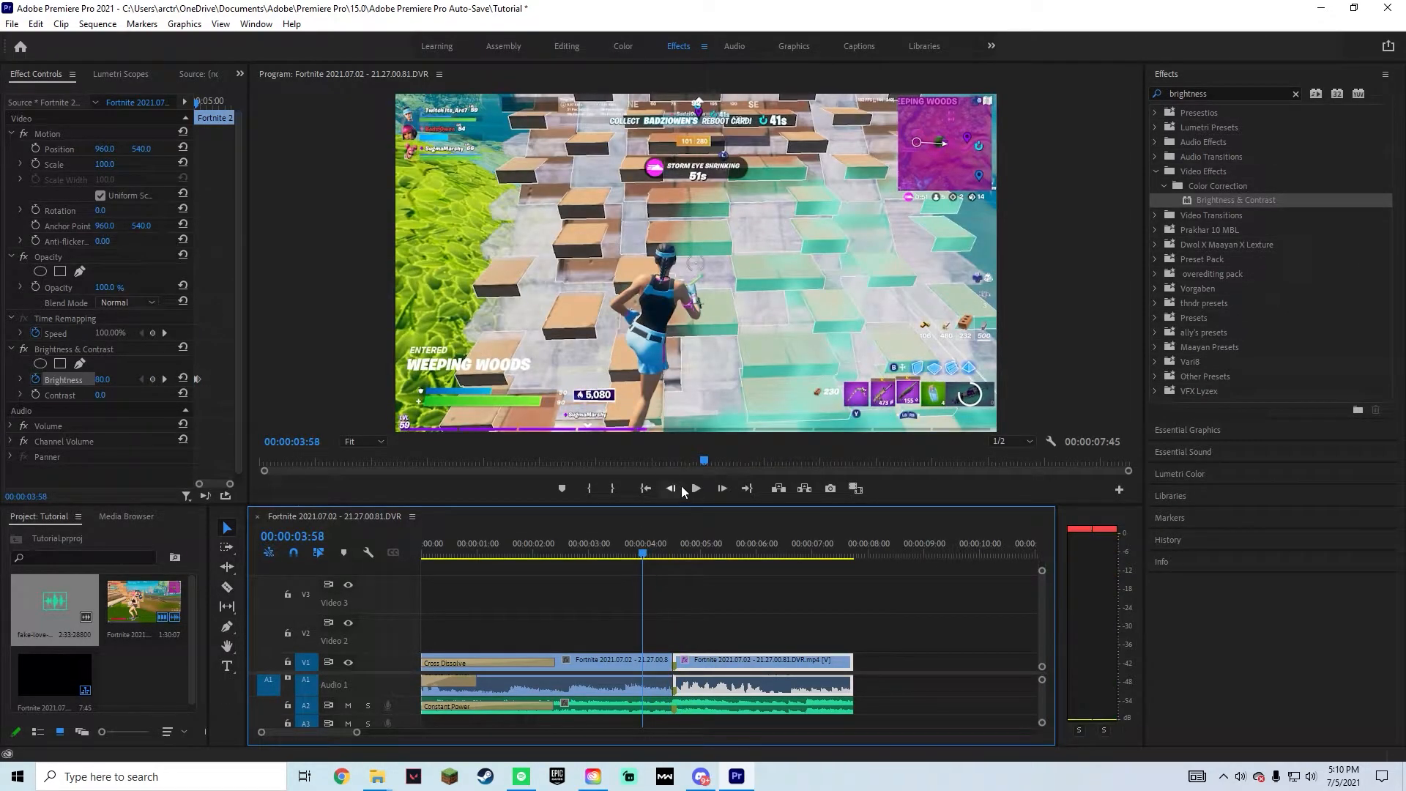
# Apply the Lumetri Color effect to the first gameplay clip and expand its Basic Correction settings.
pyautogui.click(1294, 94)
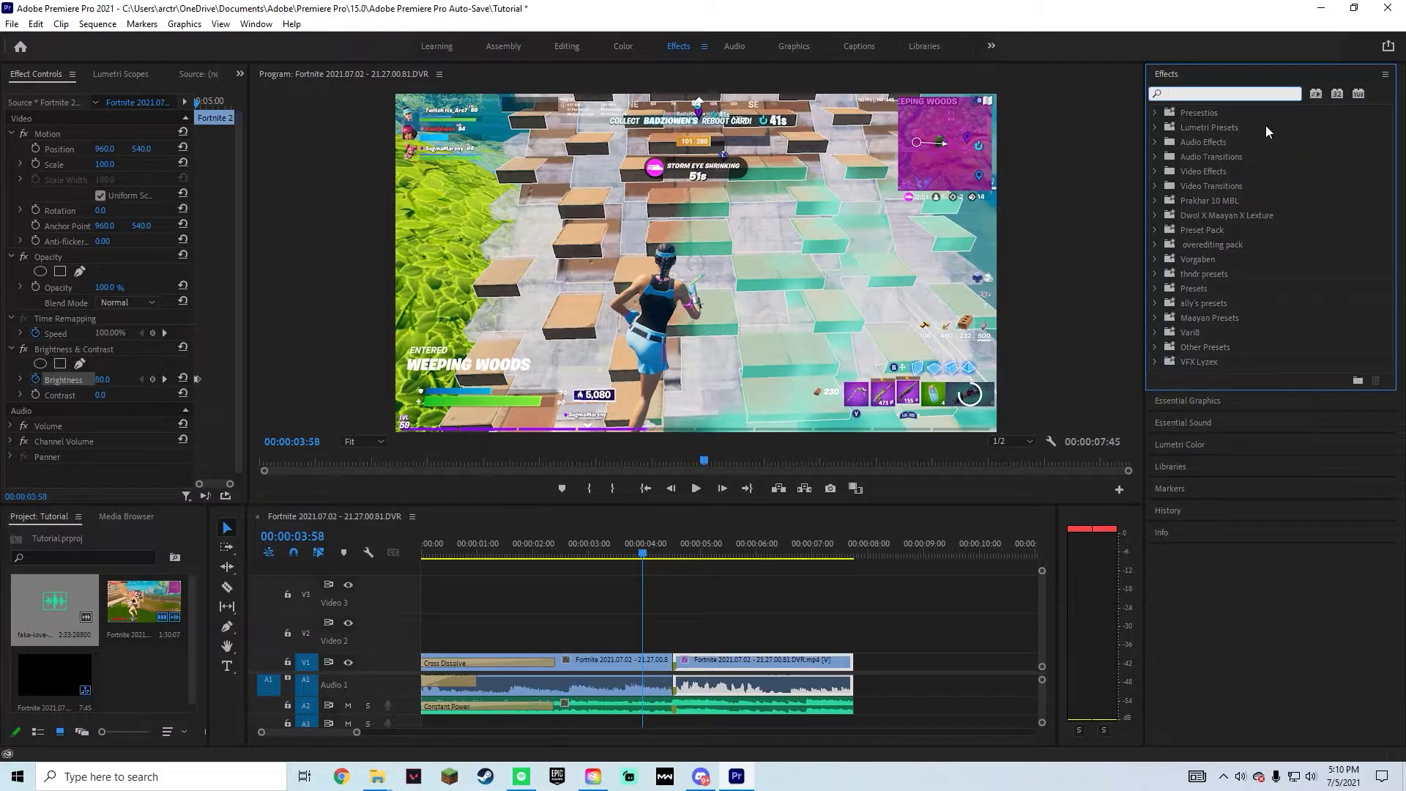
pyautogui.write('l')
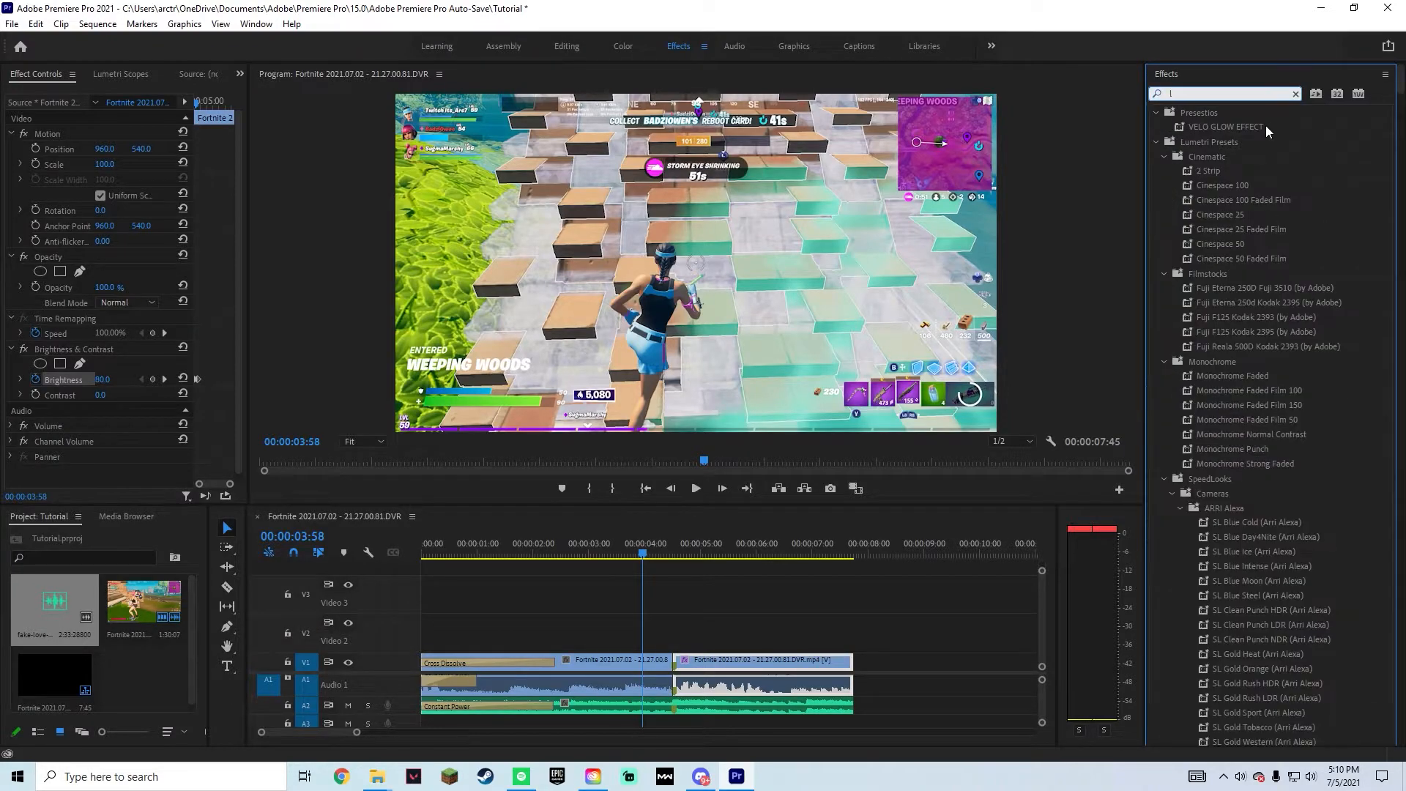
pyautogui.write('u')
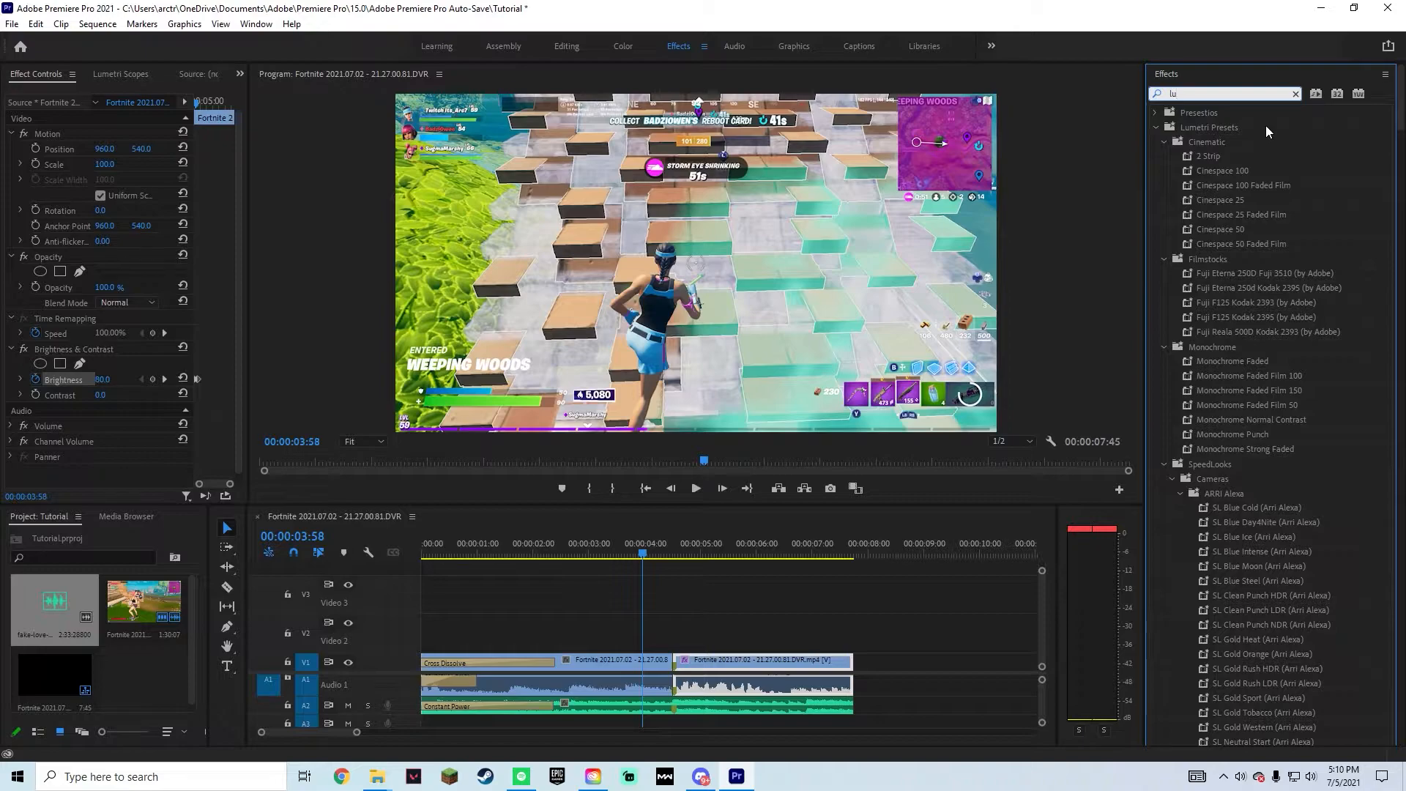
pyautogui.write('men')
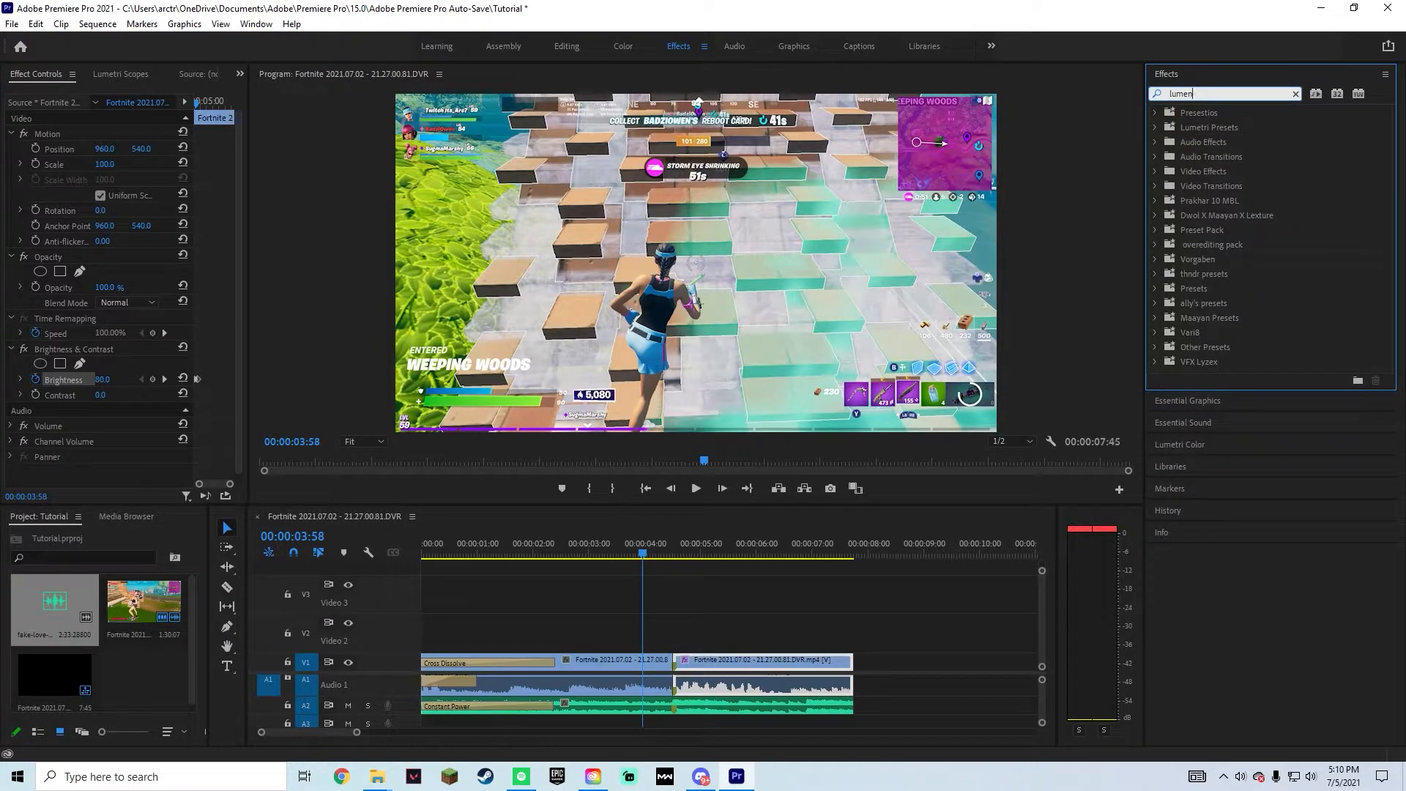
pyautogui.press('BackSpace')
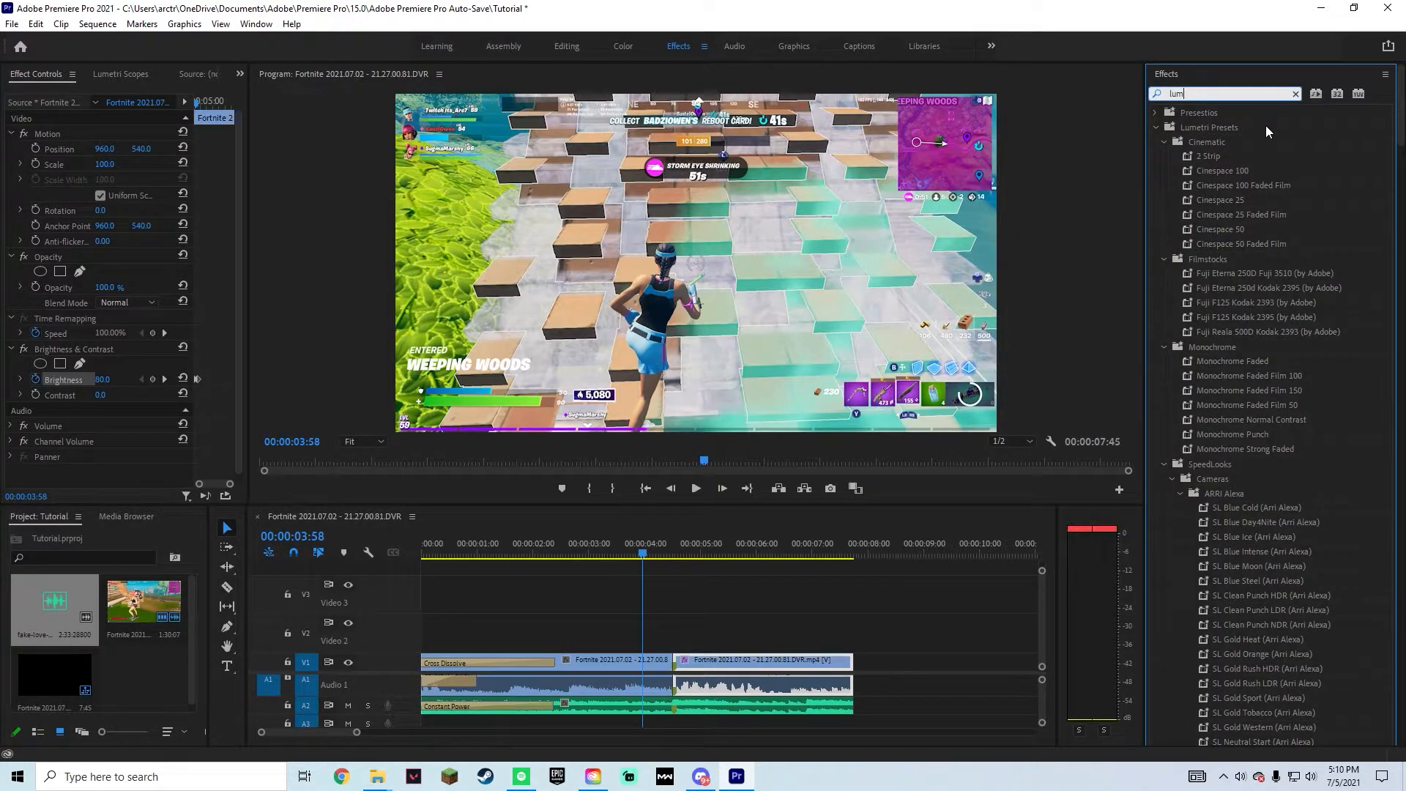
pyautogui.write('etri co')
pyautogui.moveTo(1216, 201); pyautogui.dragTo(660, 665)
pyautogui.moveTo(639, 551); pyautogui.dragTo(632, 554)
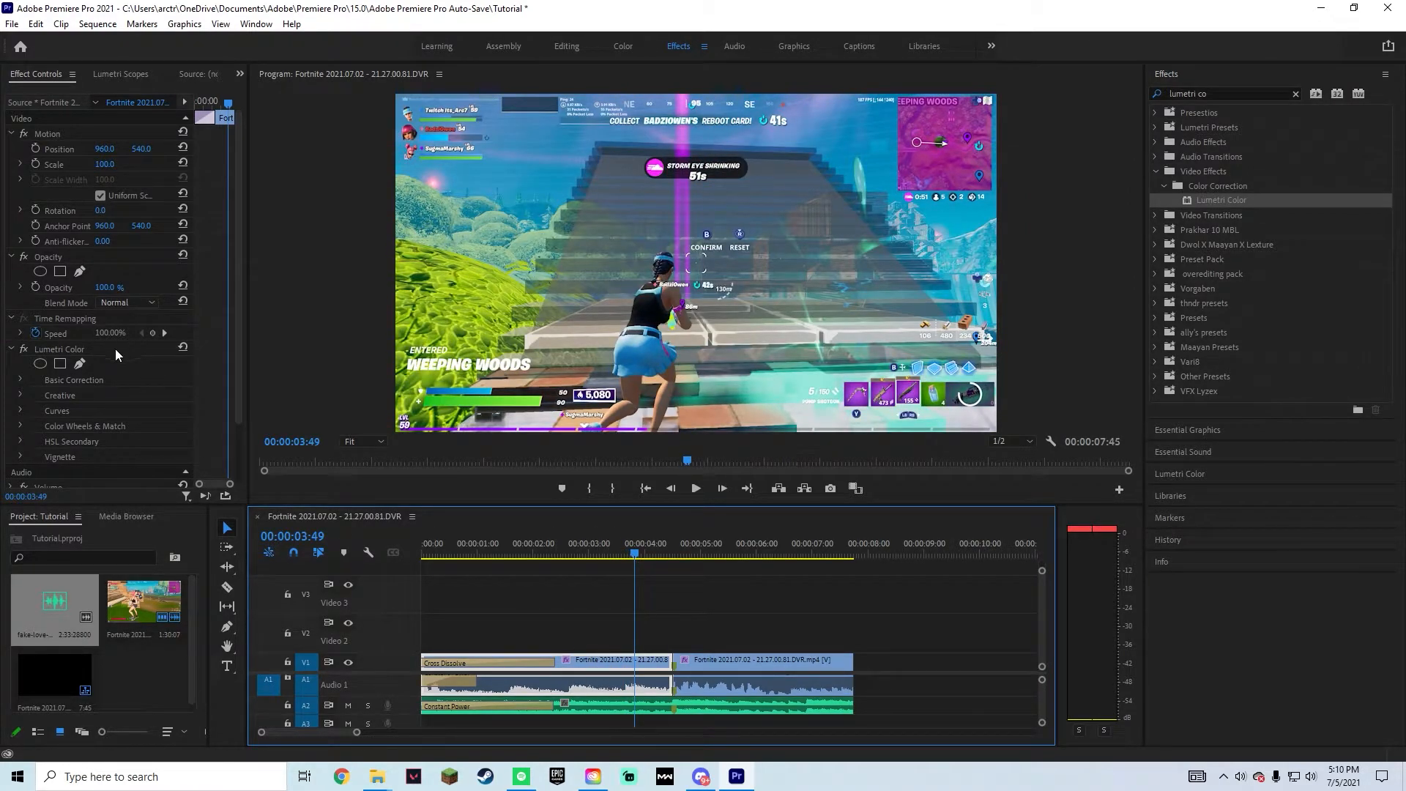
pyautogui.scroll(-1, 121, 347)
pyautogui.click(20, 365)
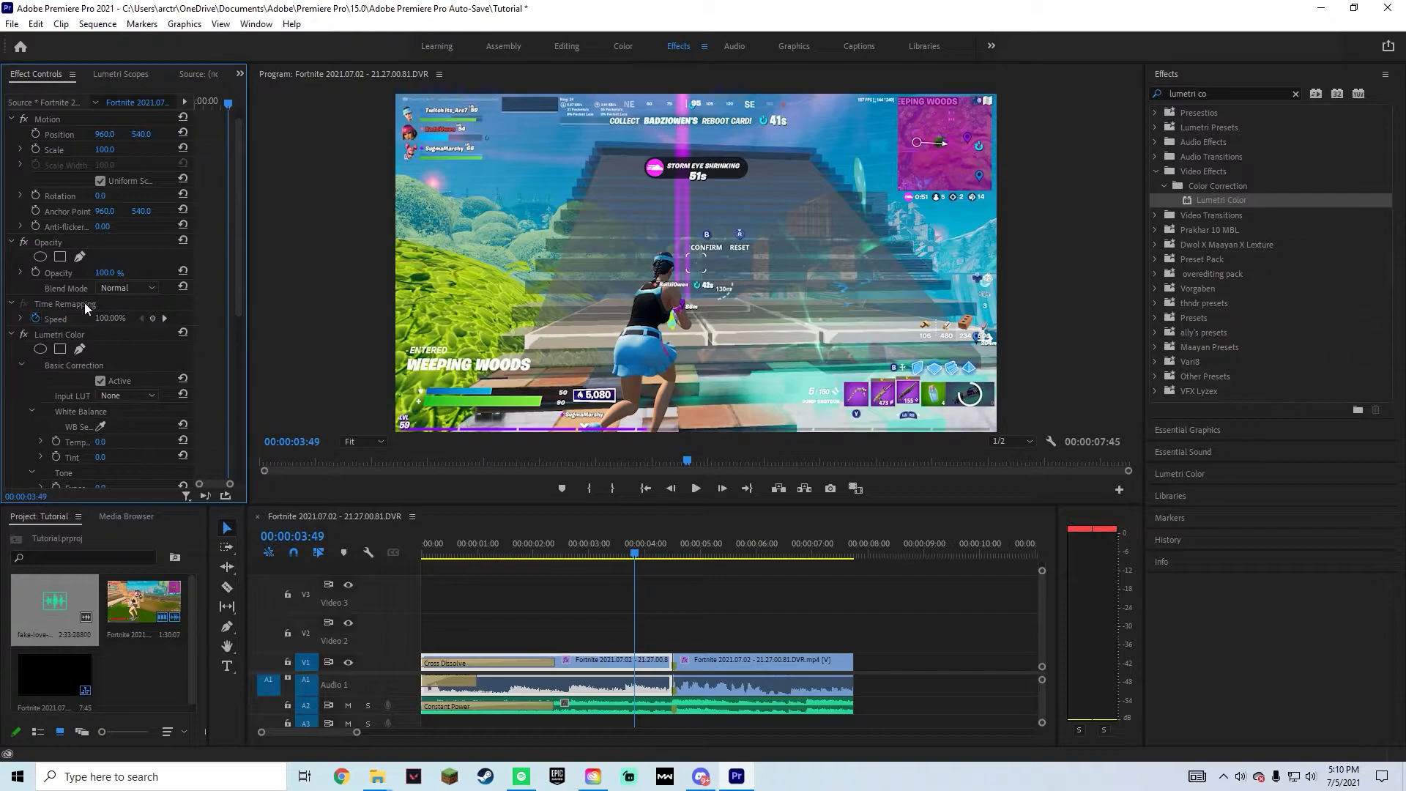
pyautogui.scroll(-4, 78, 341)
pyautogui.scroll(-5, 77, 343)
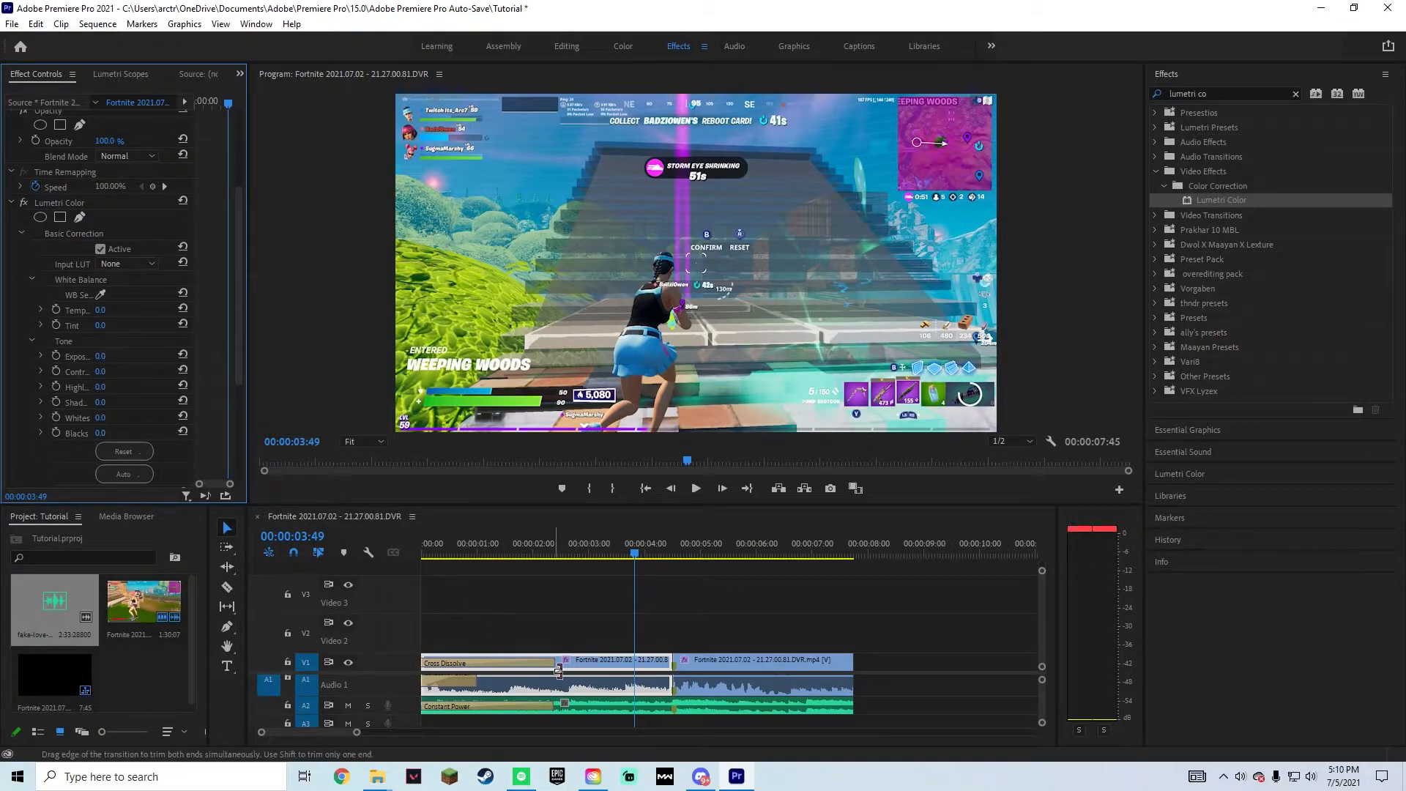
# Shorten the opening Cross Dissolve to 00:00:00:55 and adjust the song's Constant Power fade to 00:00:02:25.
pyautogui.moveTo(558, 670); pyautogui.dragTo(475, 669)
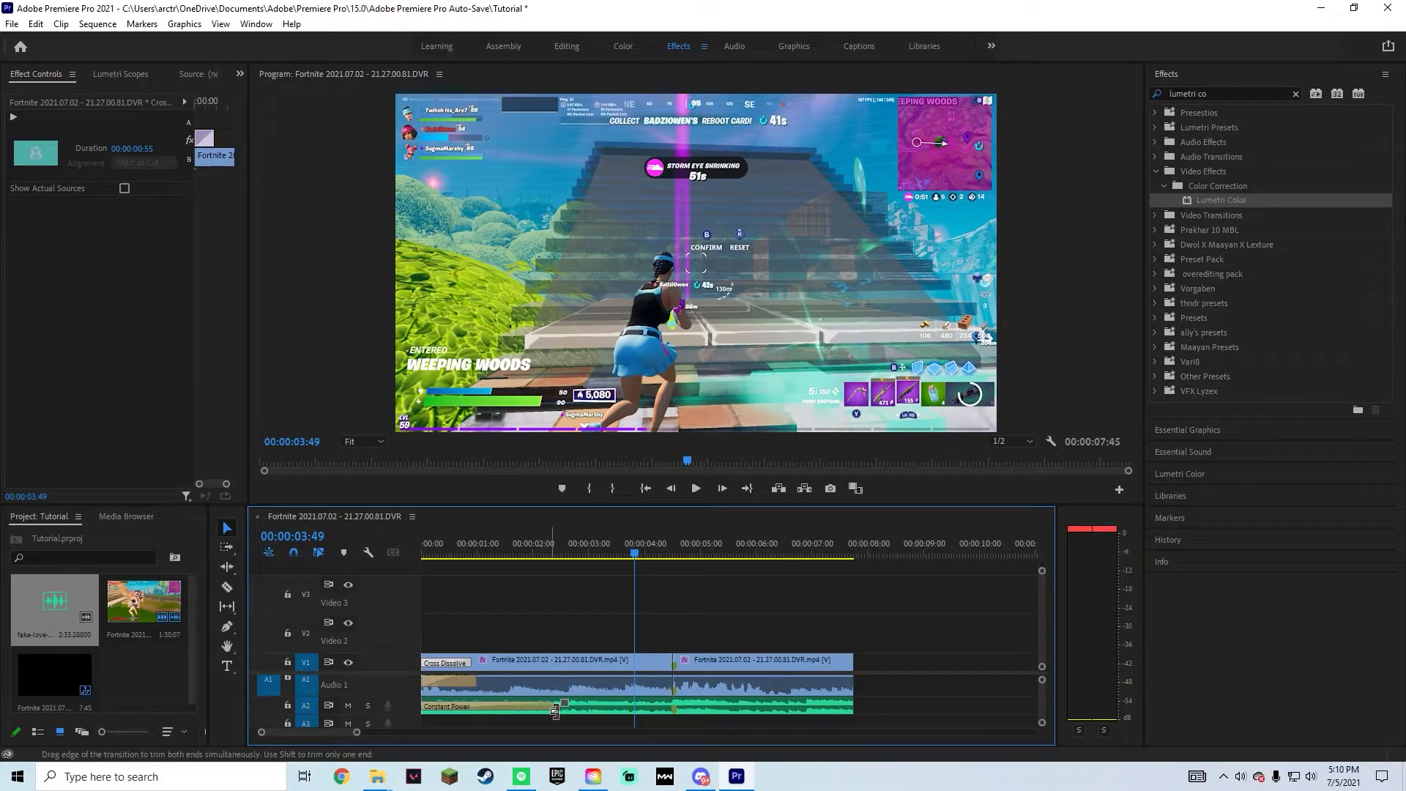
pyautogui.click(556, 709)
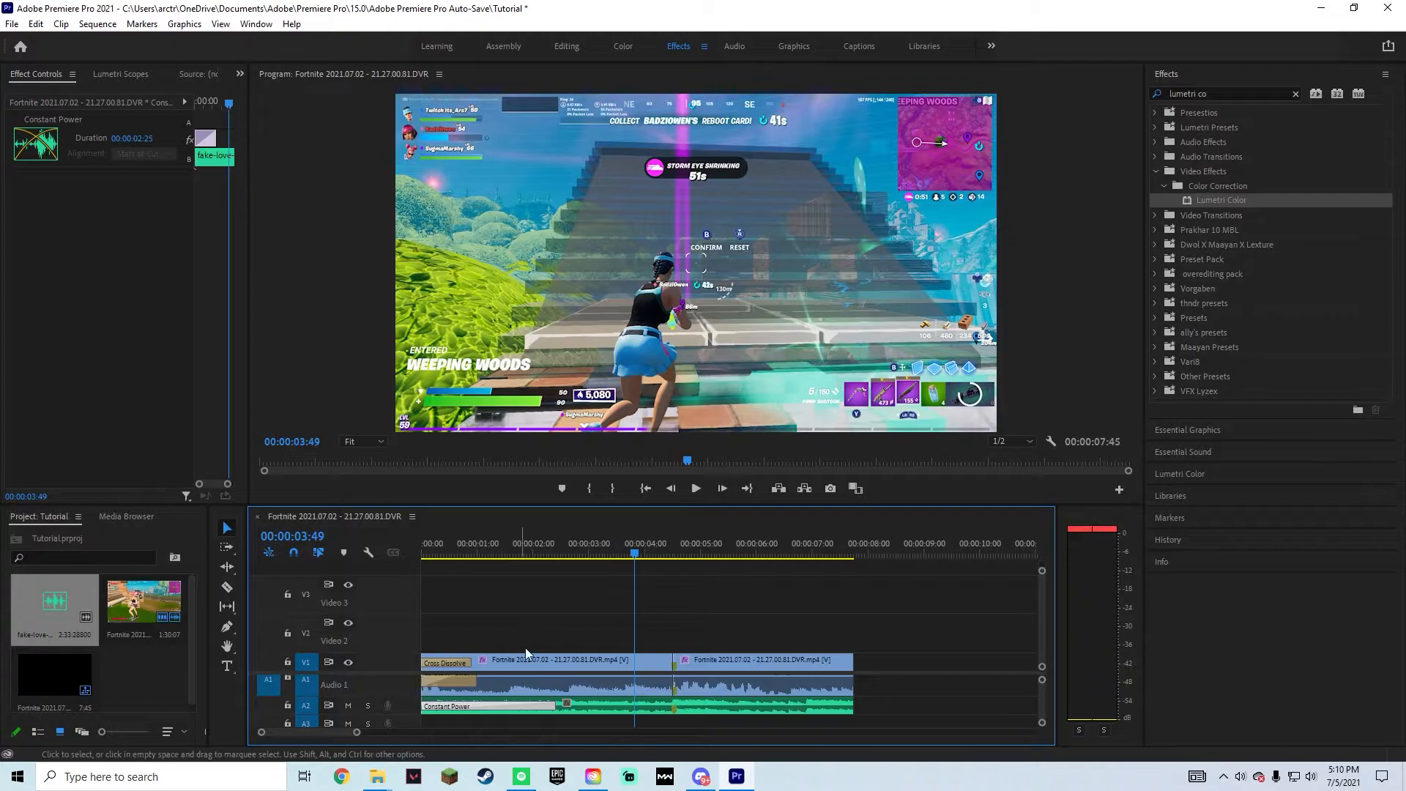
# Select the first gameplay clip, show its Lumetri Tone settings and move the playhead to the clip's end at 00:00:04:30.
pyautogui.click(634, 678)
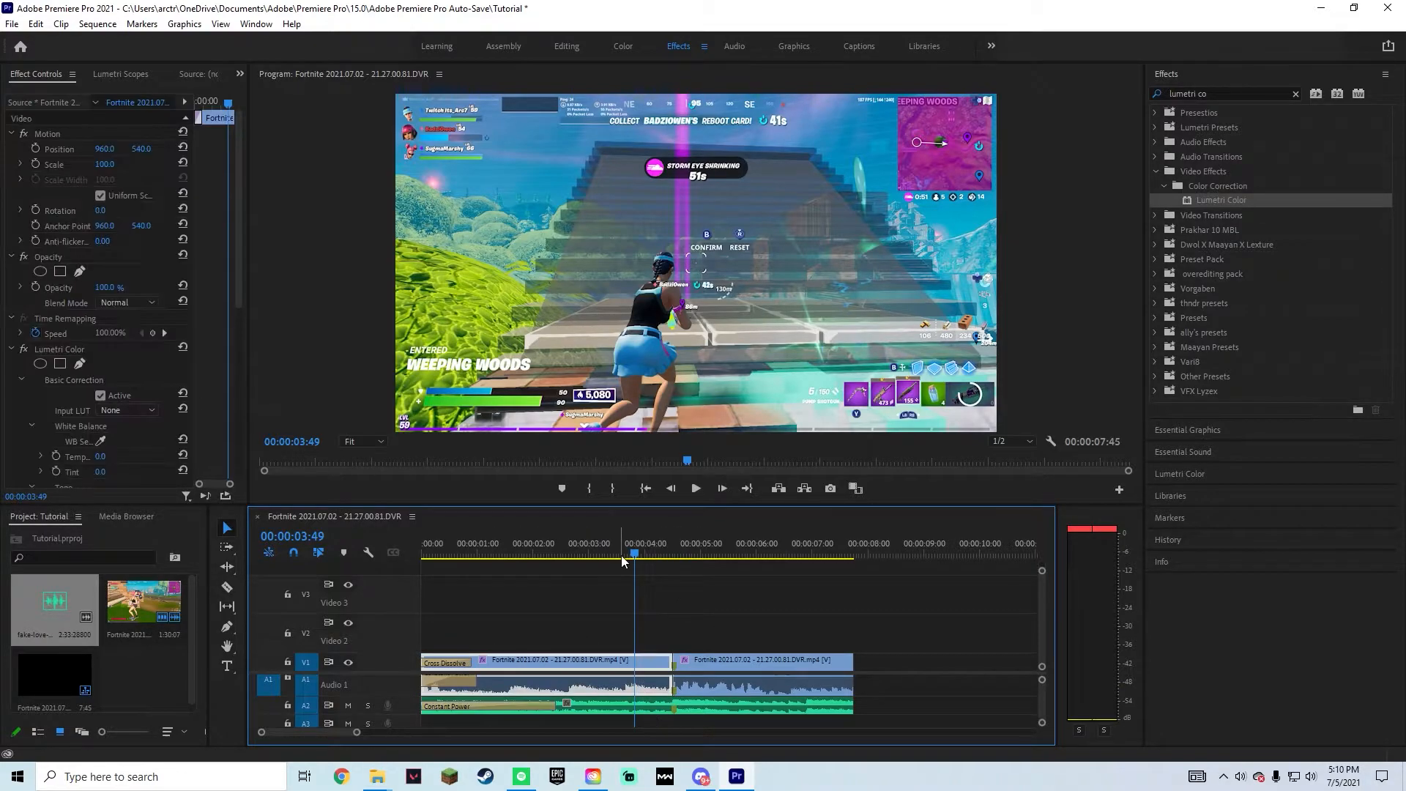
pyautogui.moveTo(637, 556); pyautogui.dragTo(624, 551)
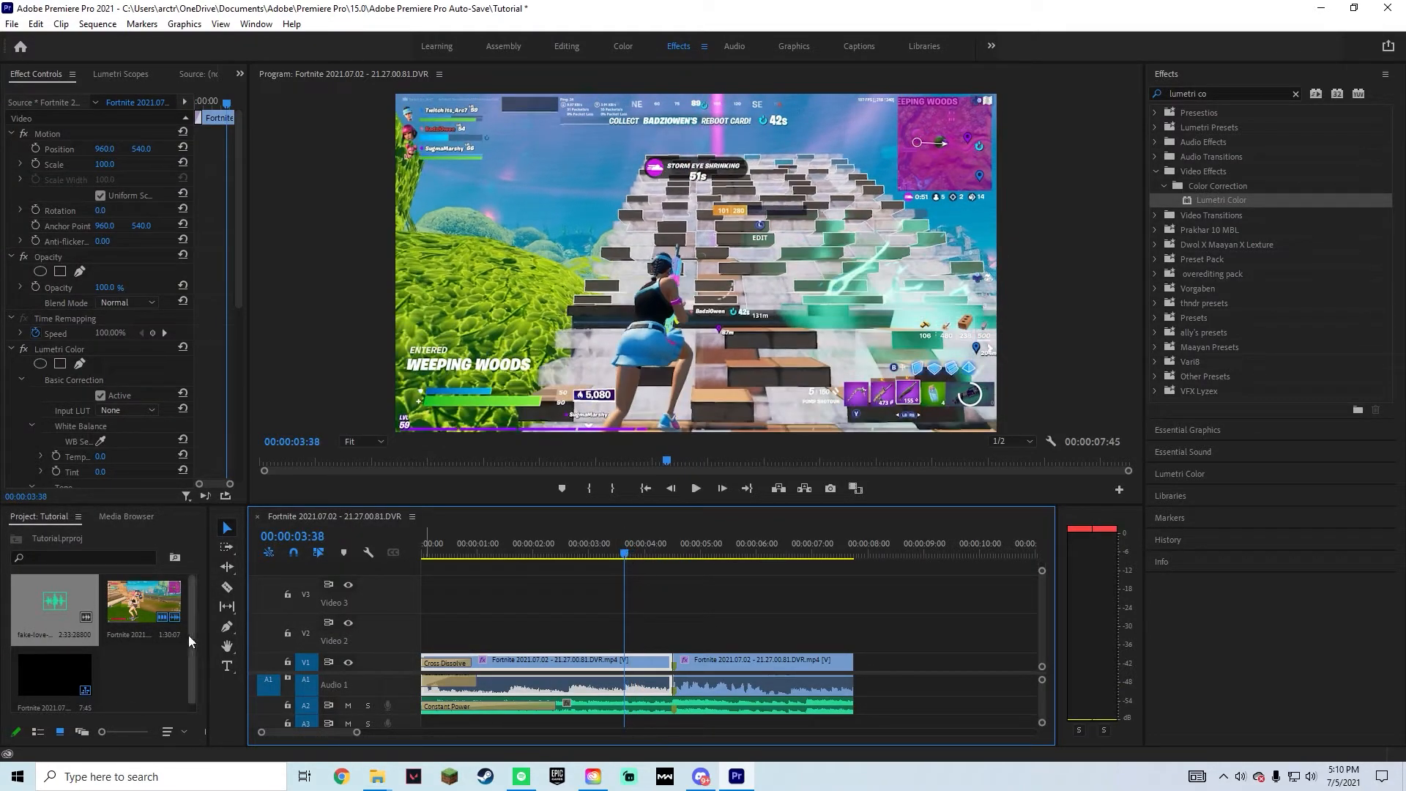
pyautogui.scroll(-1, 163, 439)
pyautogui.scroll(-2, 160, 443)
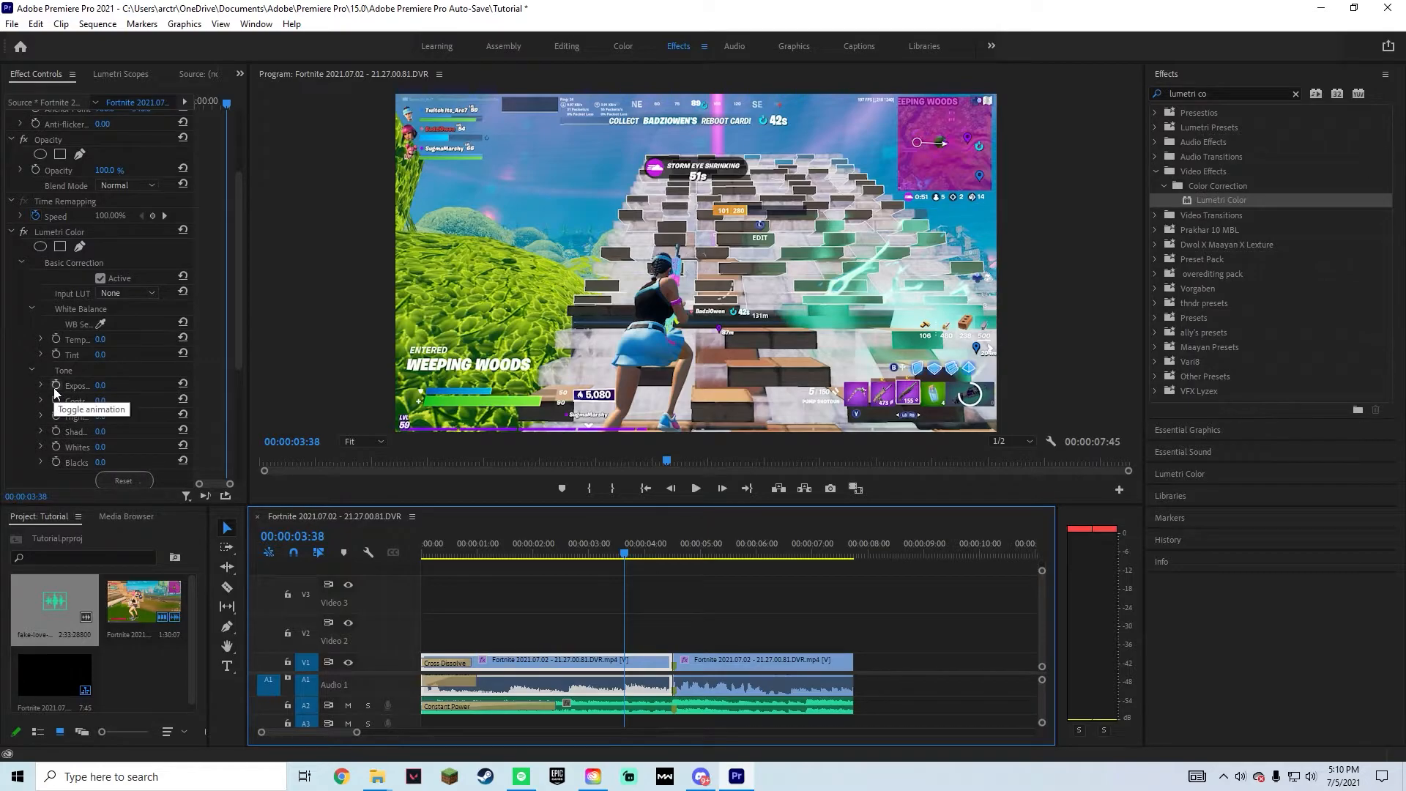
pyautogui.moveTo(624, 556); pyautogui.dragTo(673, 567)
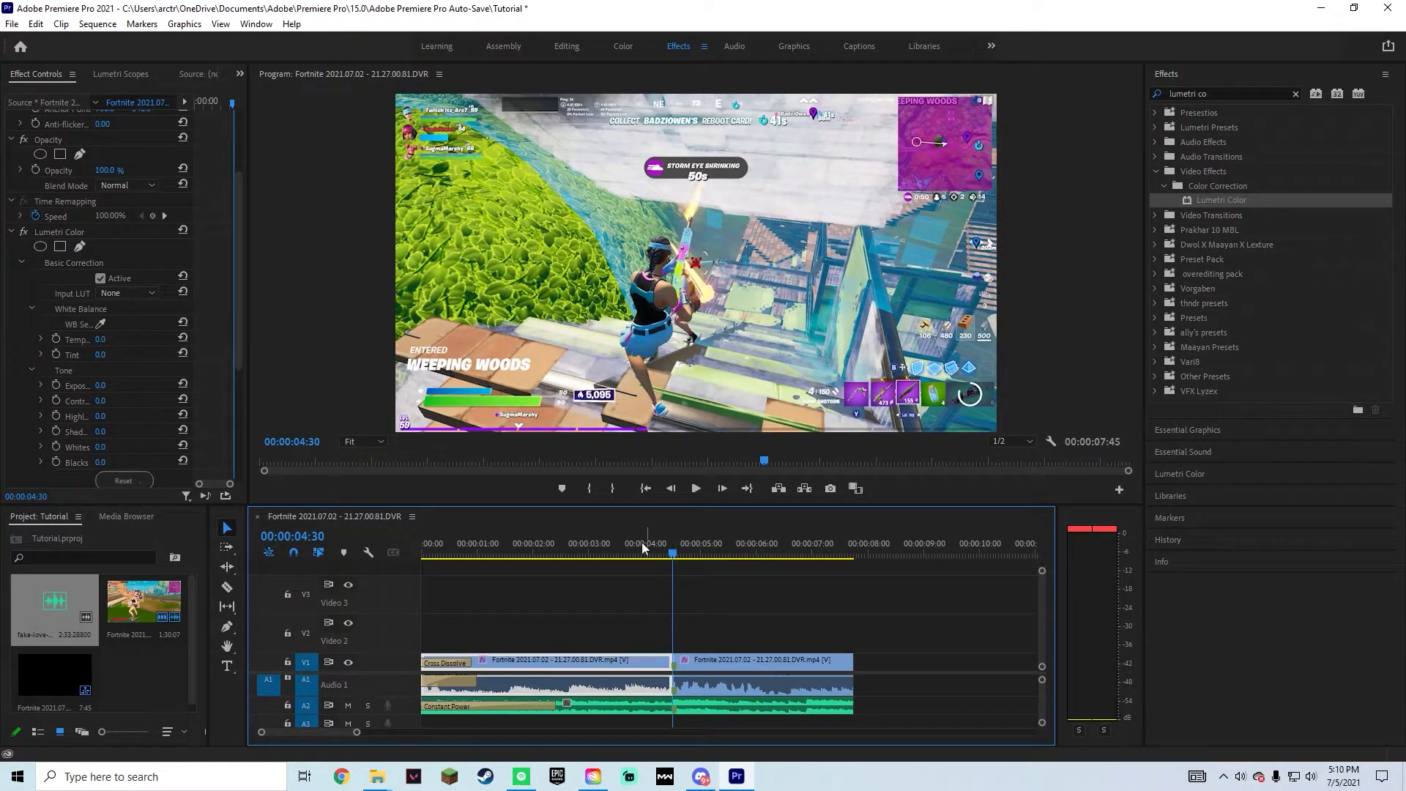
pyautogui.click(311, 442)
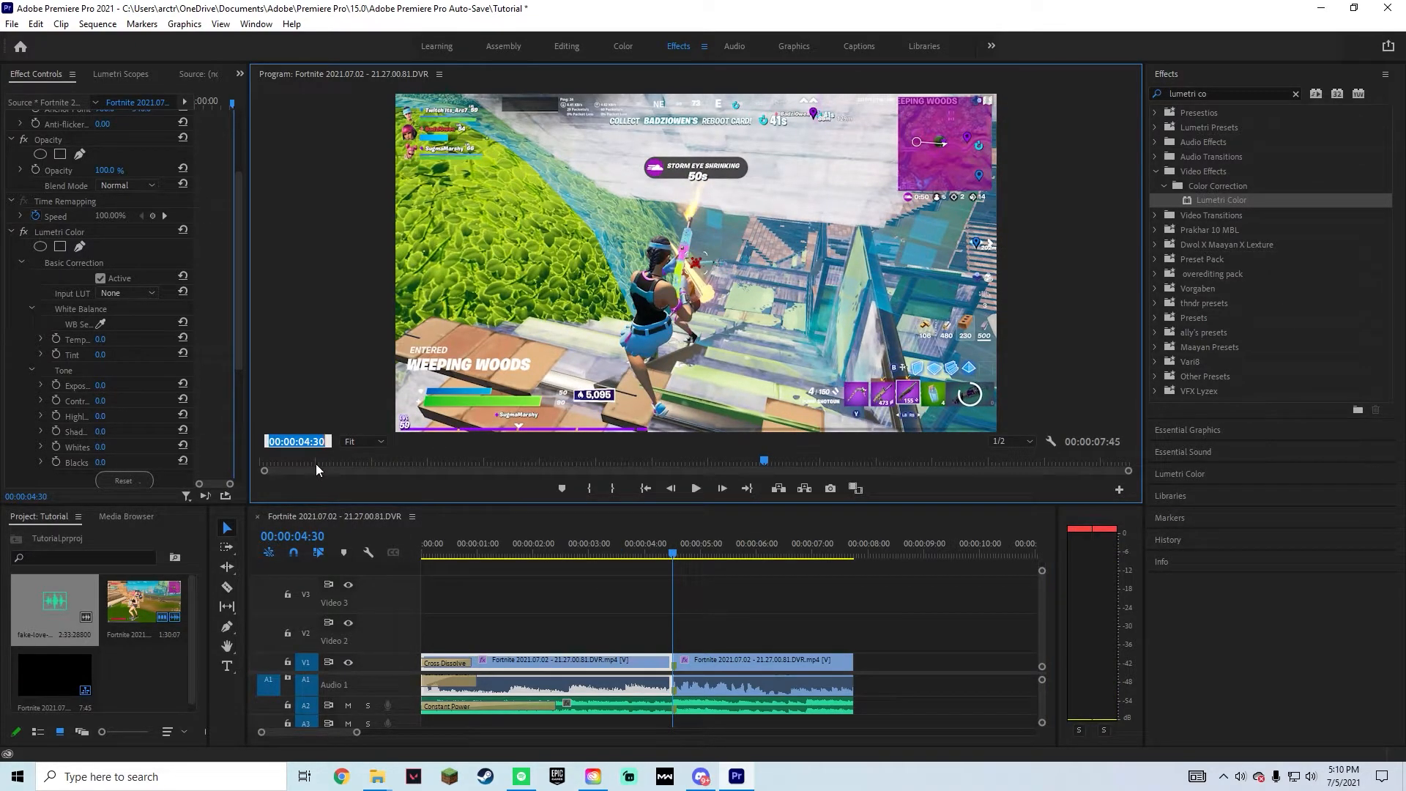
pyautogui.write('4')
pyautogui.press('Return')
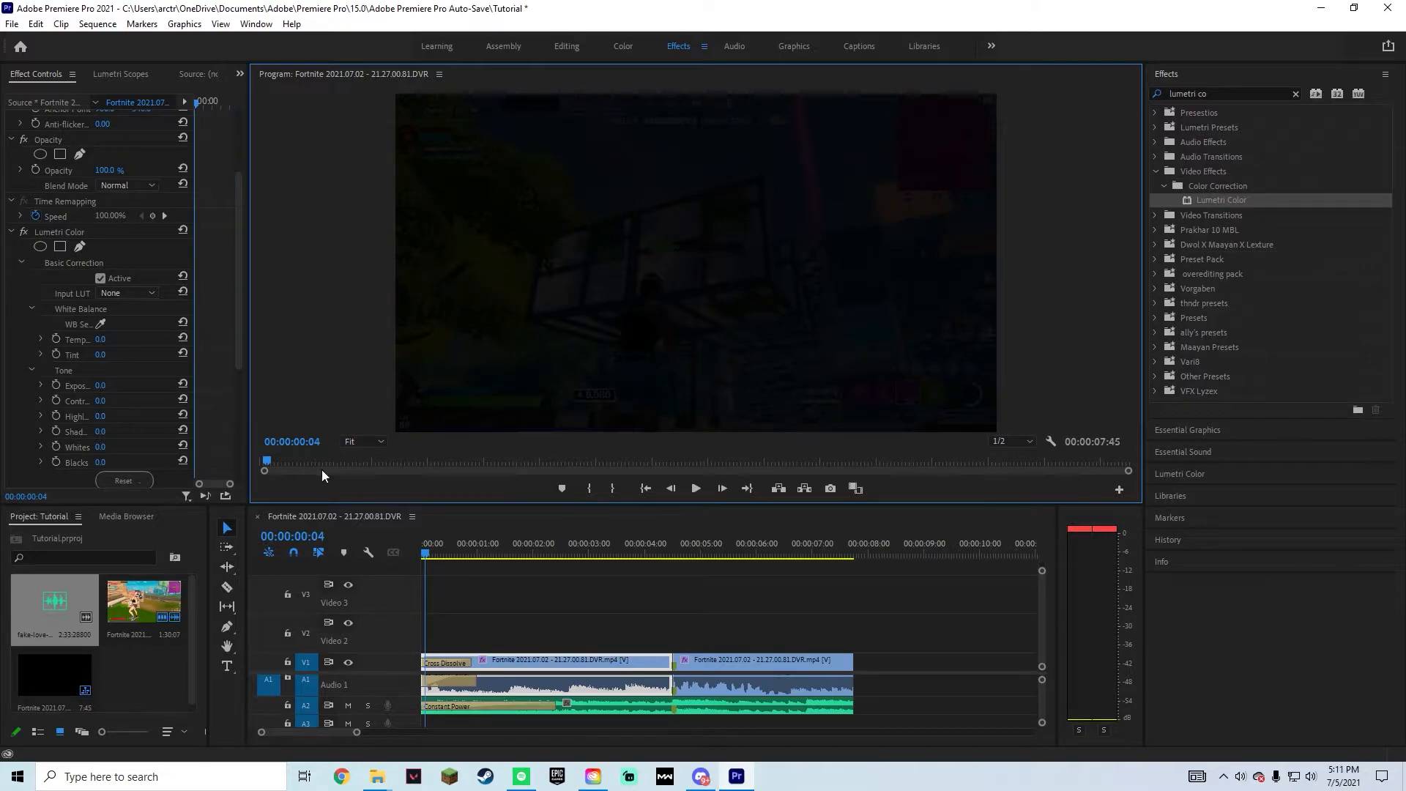
pyautogui.click(582, 583)
# Add a starting Exposure keyframe of 0.0 to the first gameplay clip at 00:00:03:50.
pyautogui.moveTo(445, 543); pyautogui.dragTo(648, 592)
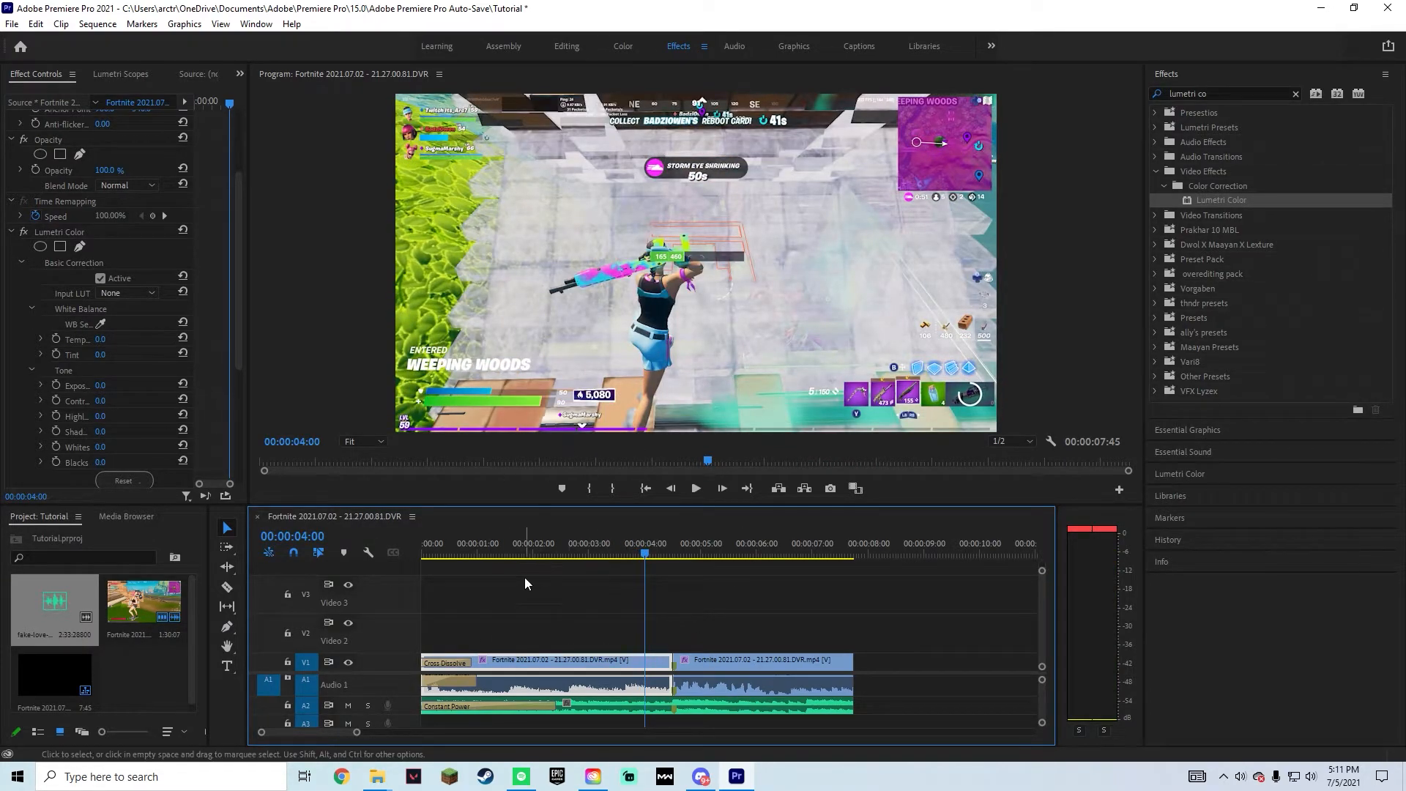
pyautogui.press('Left')
pyautogui.press('Left')
pyautogui.press('Left')
pyautogui.press('Left')
pyautogui.press('Left')
pyautogui.press('Left')
pyautogui.press('Left')
pyautogui.press('Left')
pyautogui.press('Left')
pyautogui.press('Left')
pyautogui.press('Left')
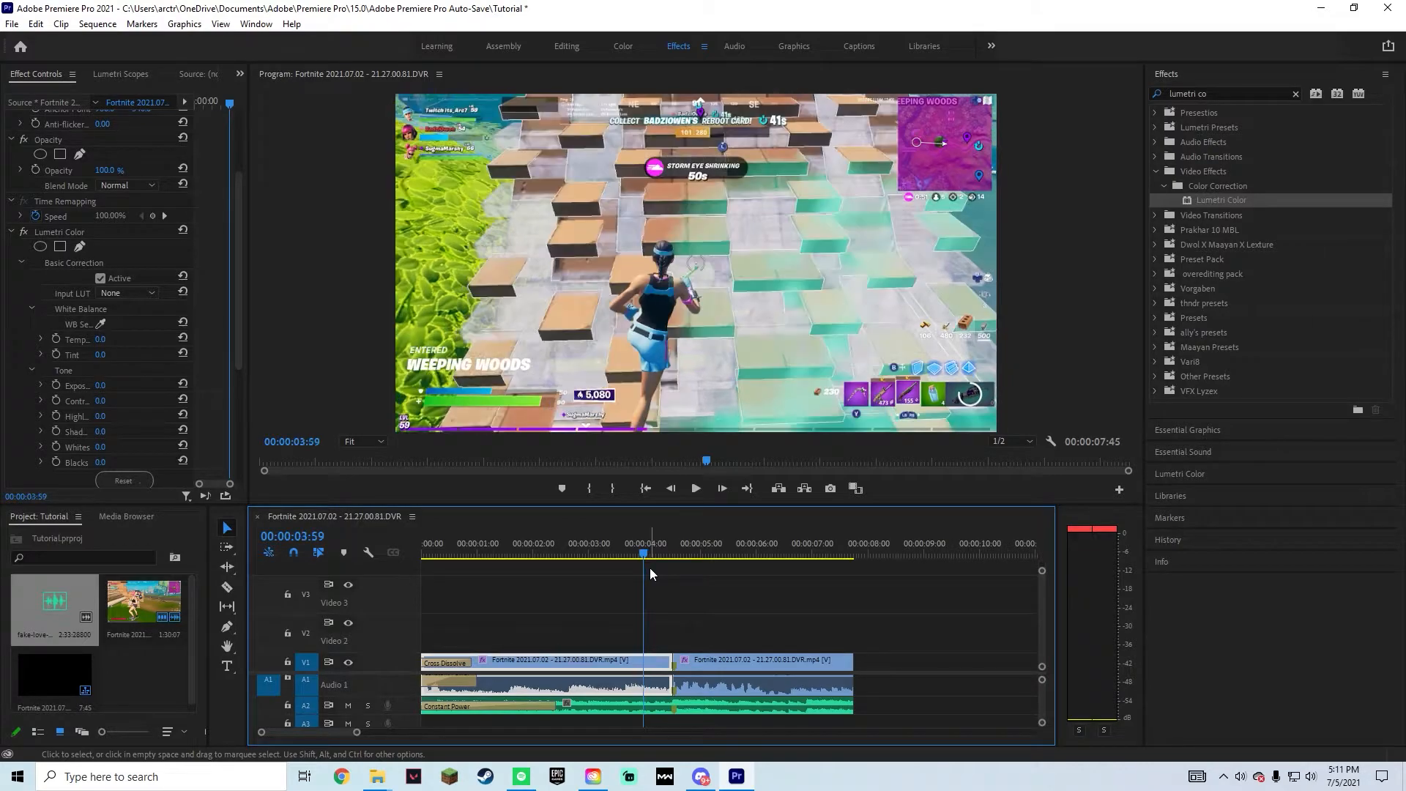
pyautogui.press('Right')
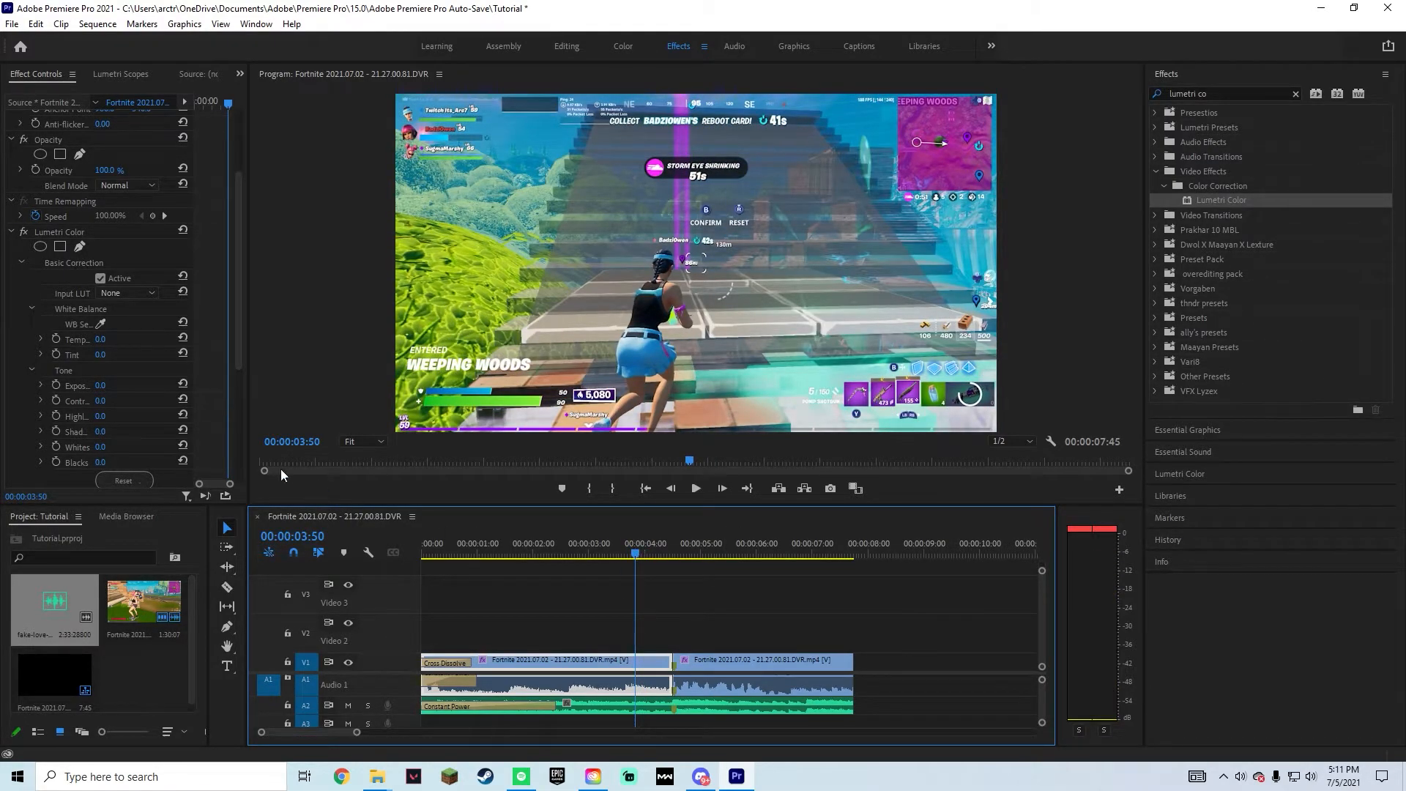
pyautogui.click(57, 385)
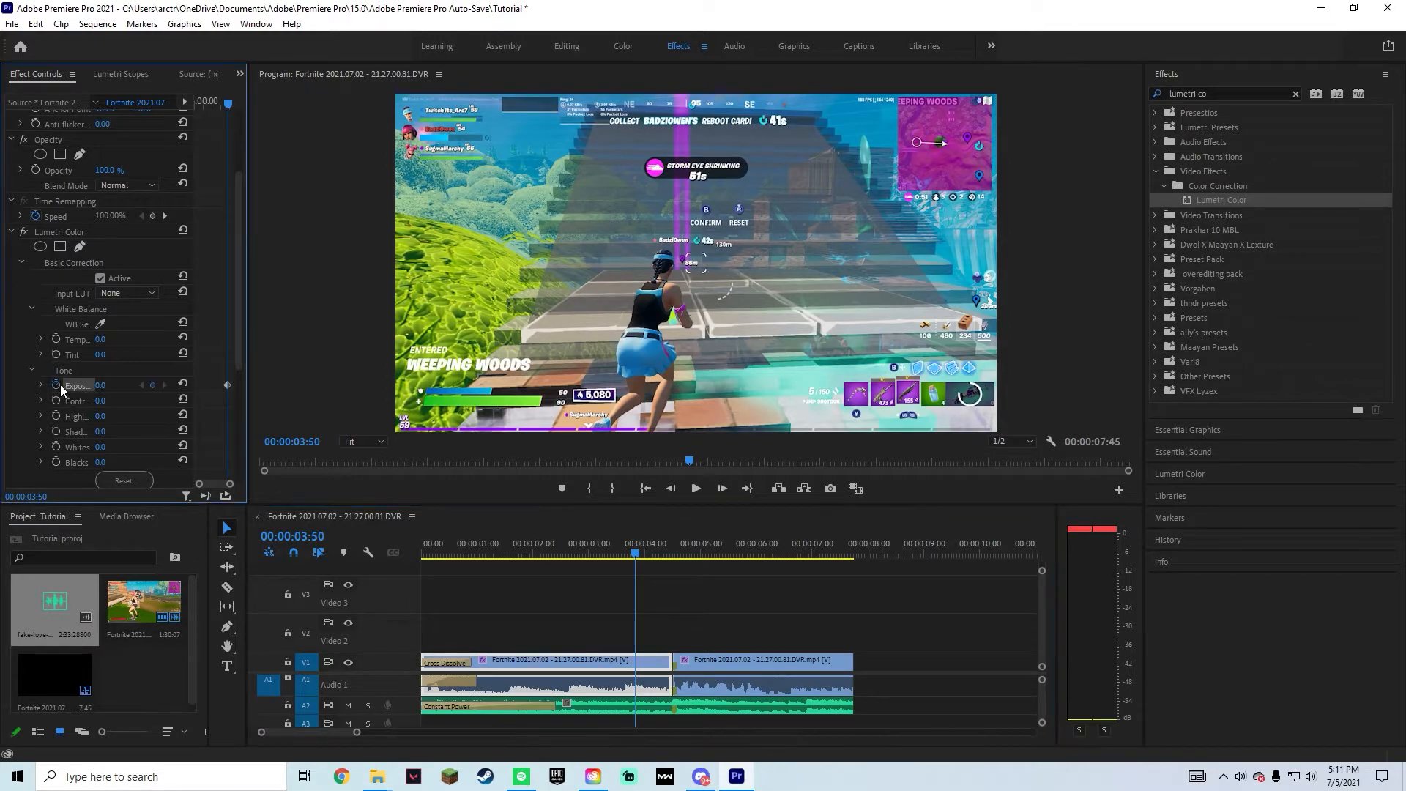
pyautogui.moveTo(111, 390)
pyautogui.mouseDown()
pyautogui.moveTo(100, 390)
pyautogui.moveTo(113, 391)
pyautogui.mouseUp()
# Keyframe the first gameplay clip's Exposure to -5 at its last frame before the cut, at 00:00:04:30.
pyautogui.moveTo(644, 561); pyautogui.dragTo(675, 544)
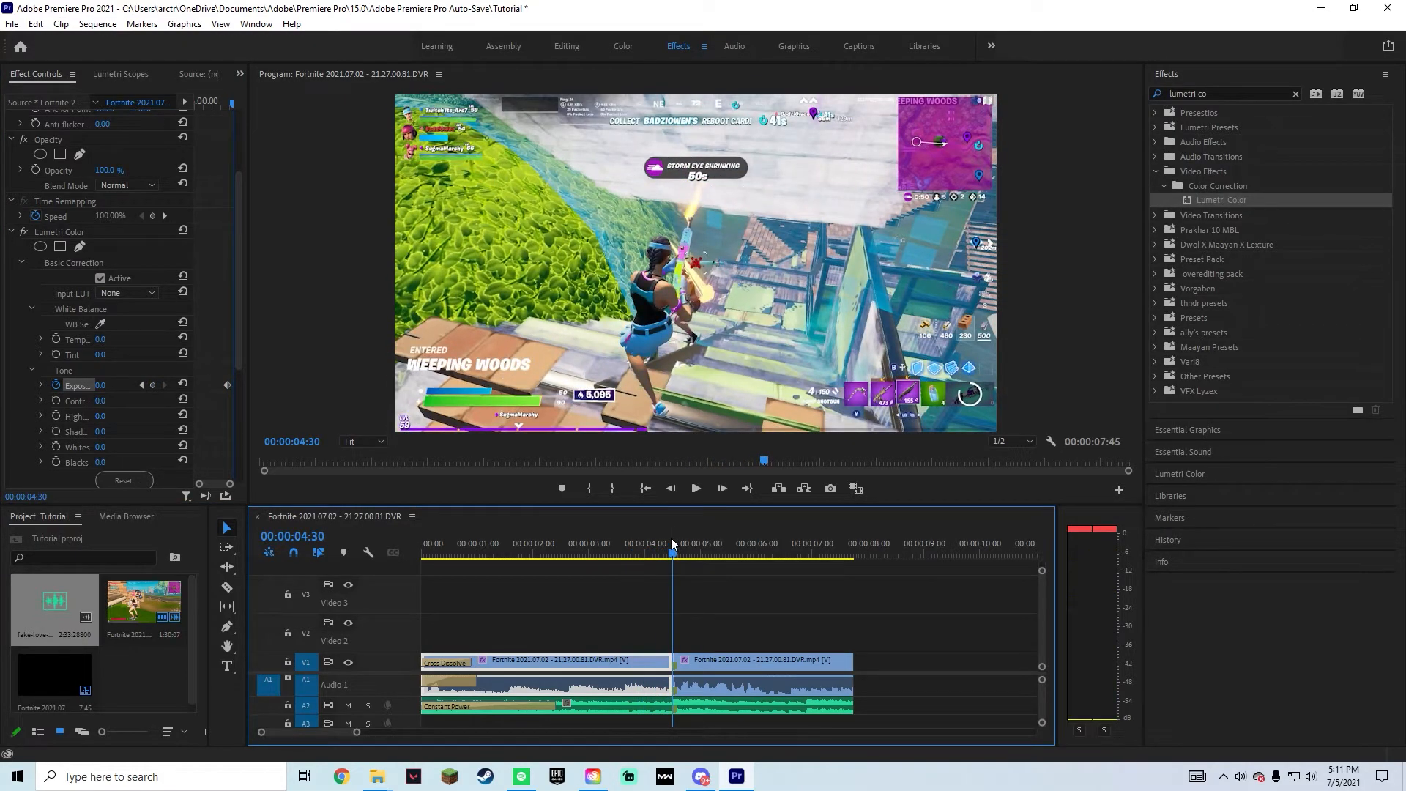
pyautogui.press('Right')
pyautogui.press('Left')
pyautogui.press('Right')
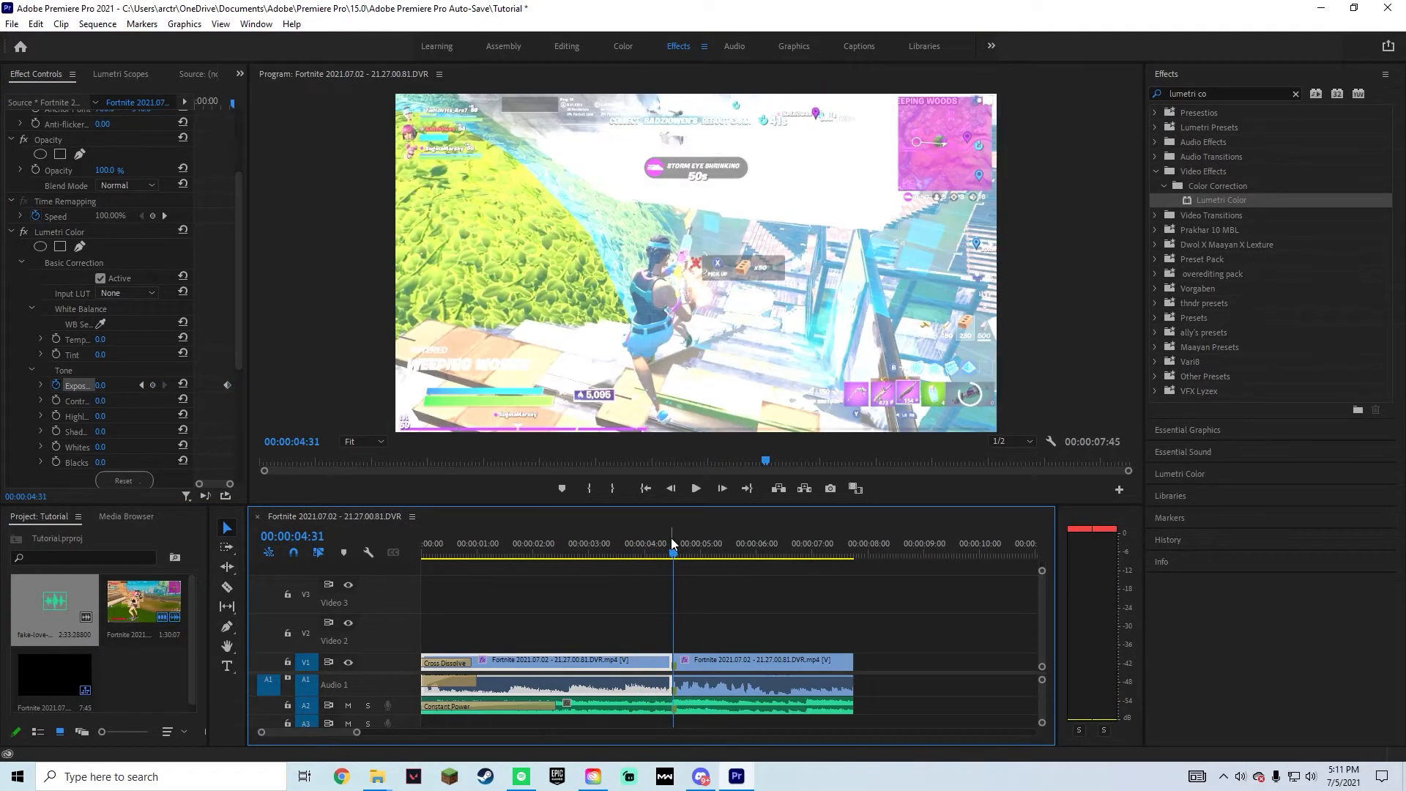
pyautogui.press('Left')
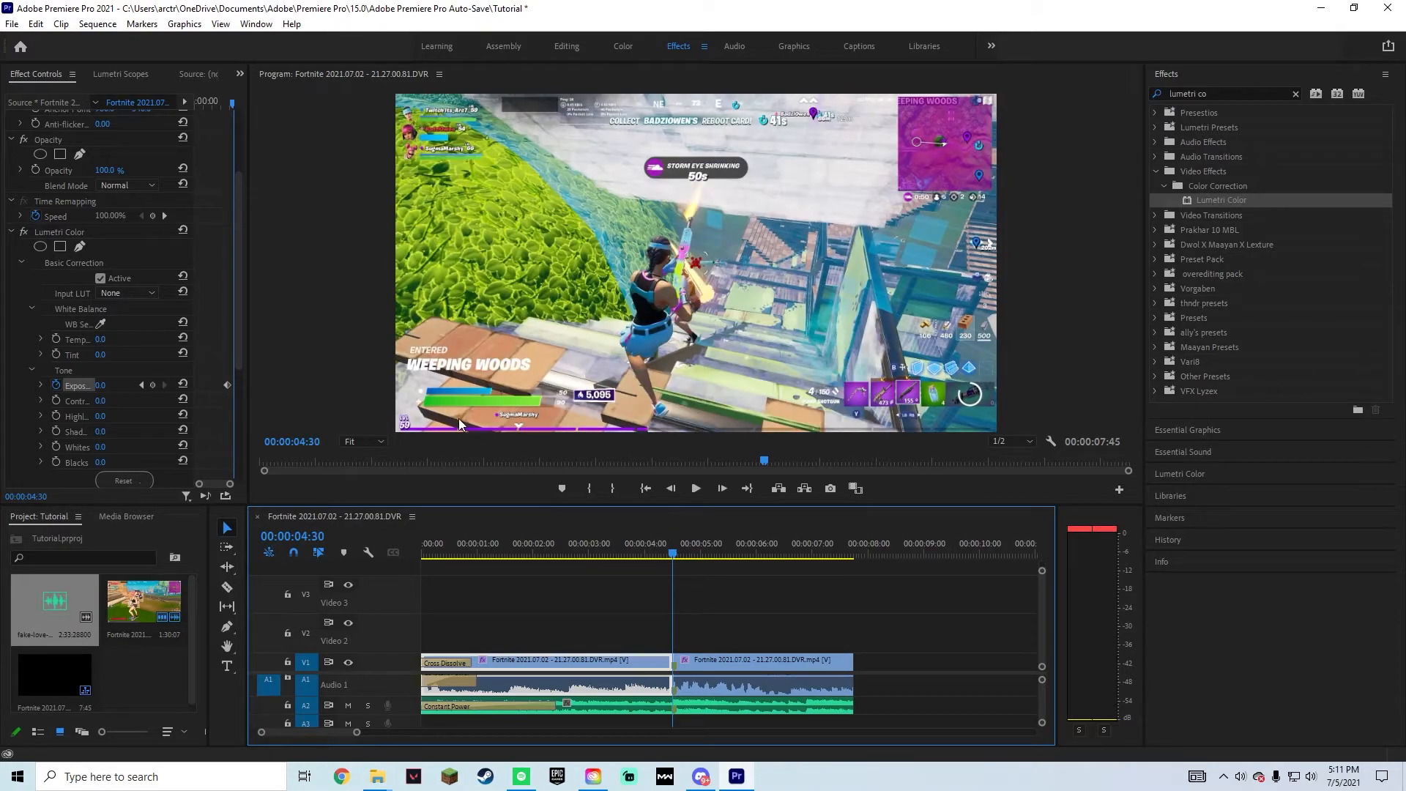
pyautogui.click(118, 388)
pyautogui.press('BackSpace')
pyautogui.write('-5')
pyautogui.press('Return')
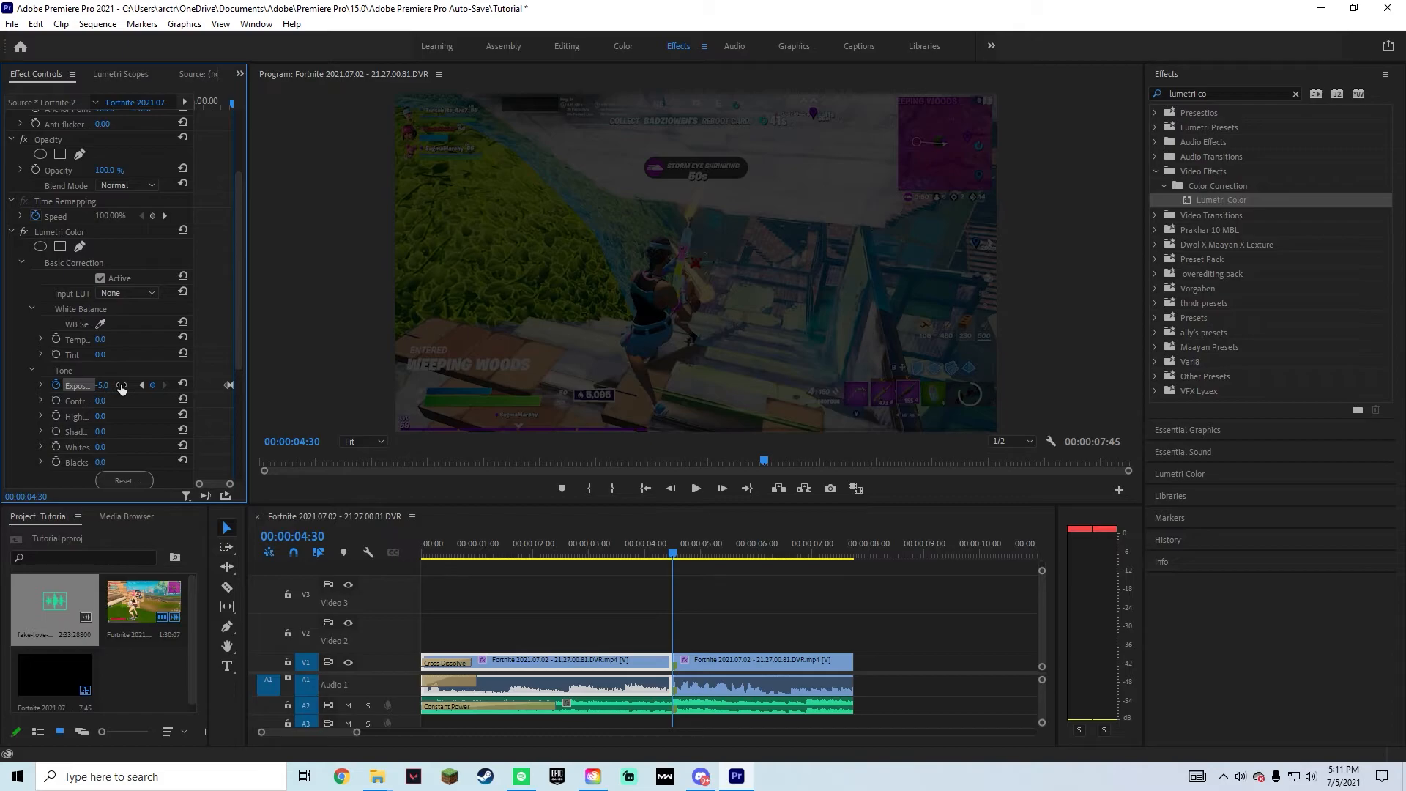
# Play the sequence from the start to review the exposure fade leading into the cut.
pyautogui.click(667, 563)
pyautogui.moveTo(674, 556); pyautogui.dragTo(409, 570)
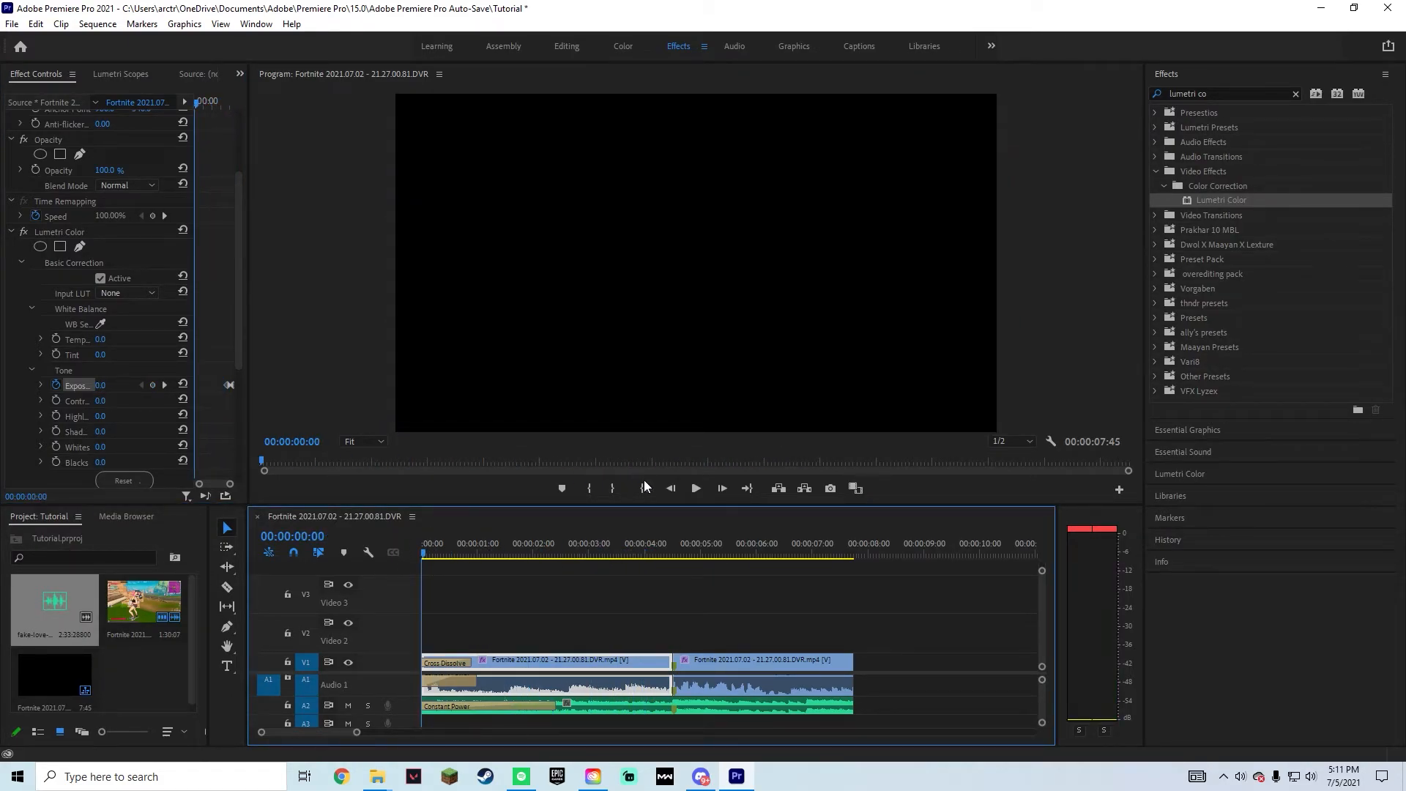
pyautogui.click(696, 488)
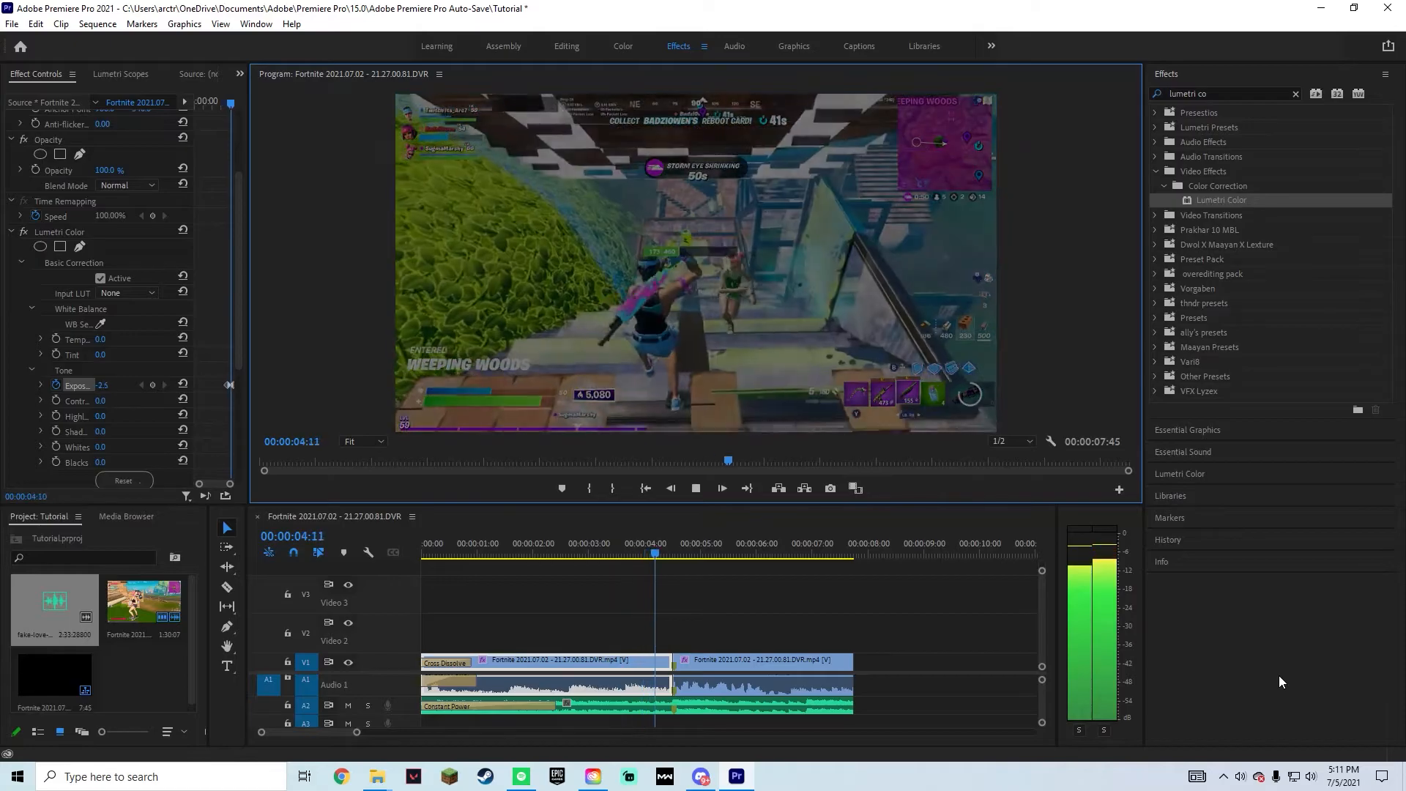
pyautogui.click(696, 488)
pyautogui.click(697, 489)
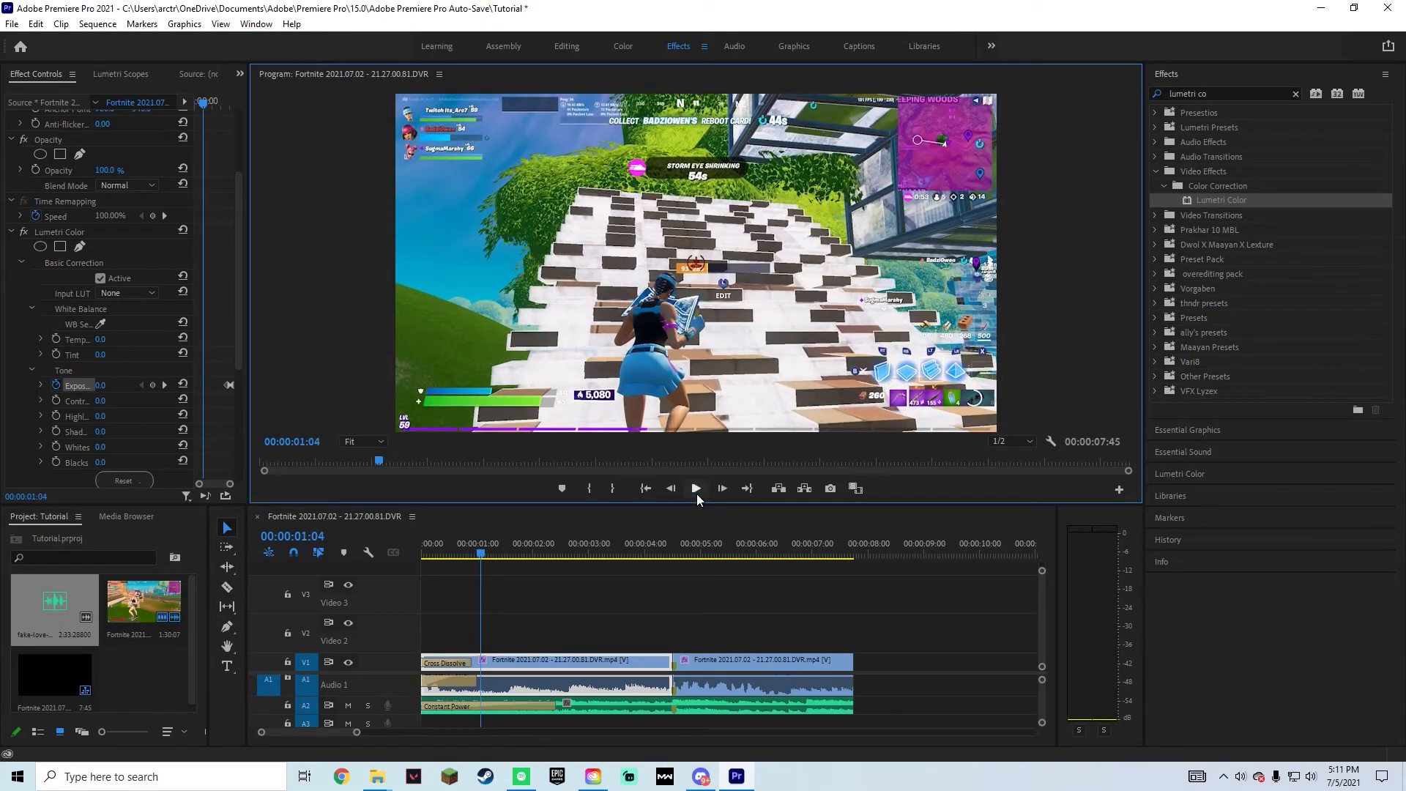